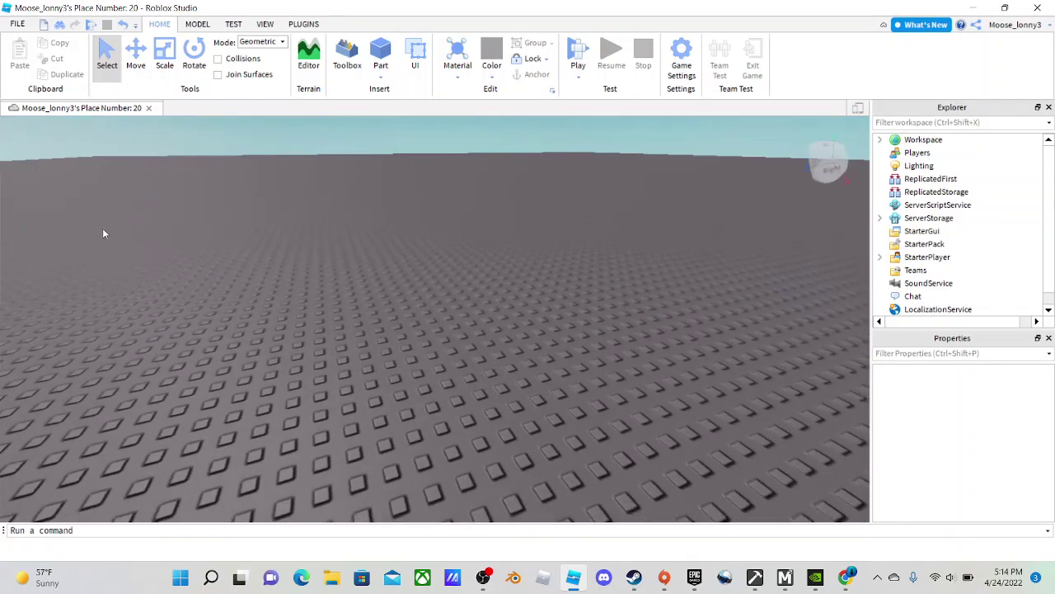
Step: Insert a new ScreenGui under StarterGui
{"action": "right_click_drag", "start_coordinate": [102, 228], "coordinate": [398, 338]}
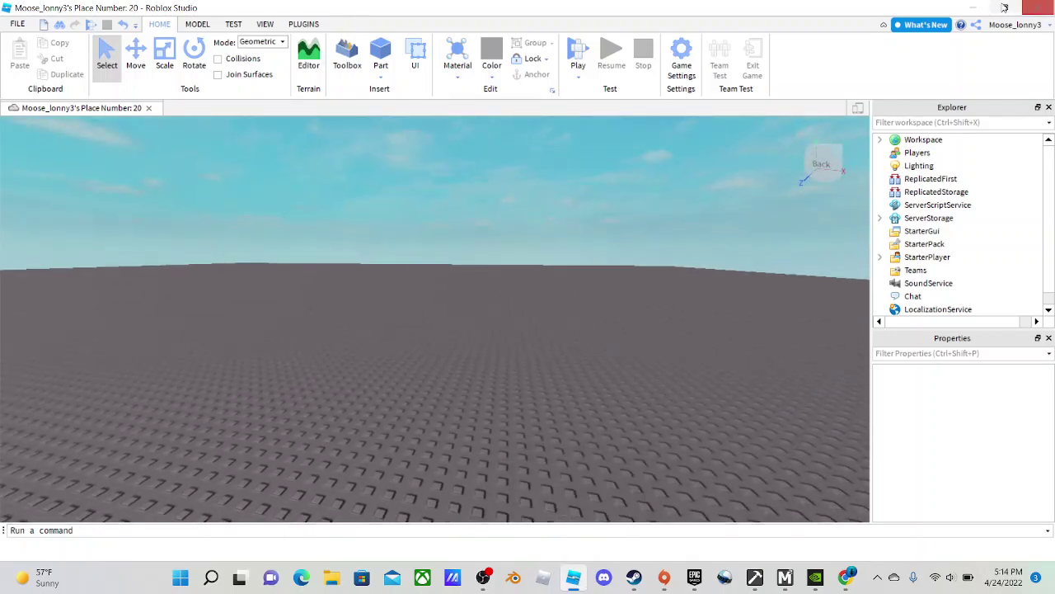
{"action": "left_click", "coordinate": [972, 8]}
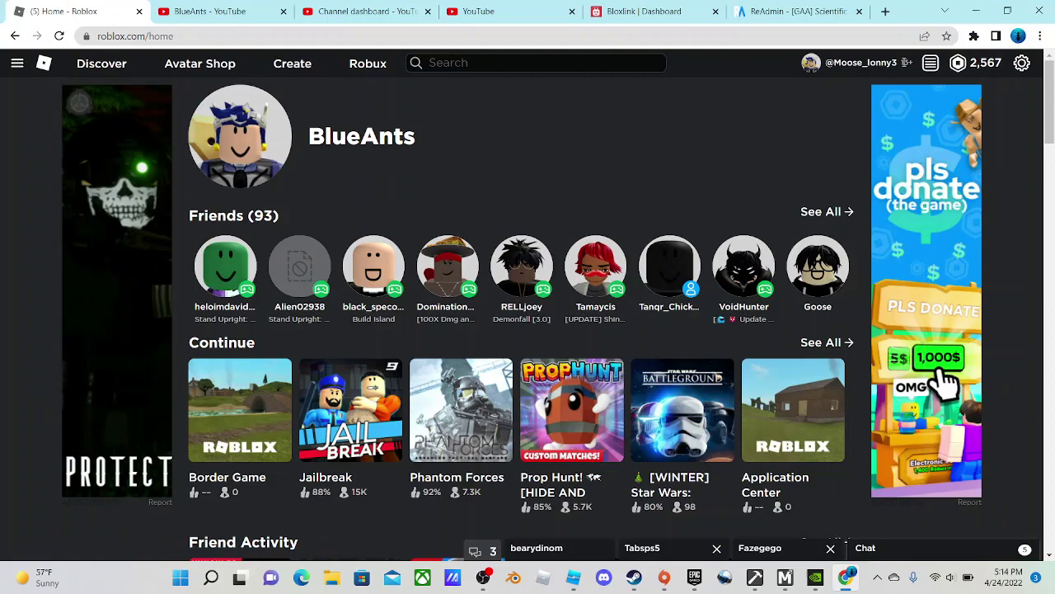
{"action": "left_click", "coordinate": [573, 577]}
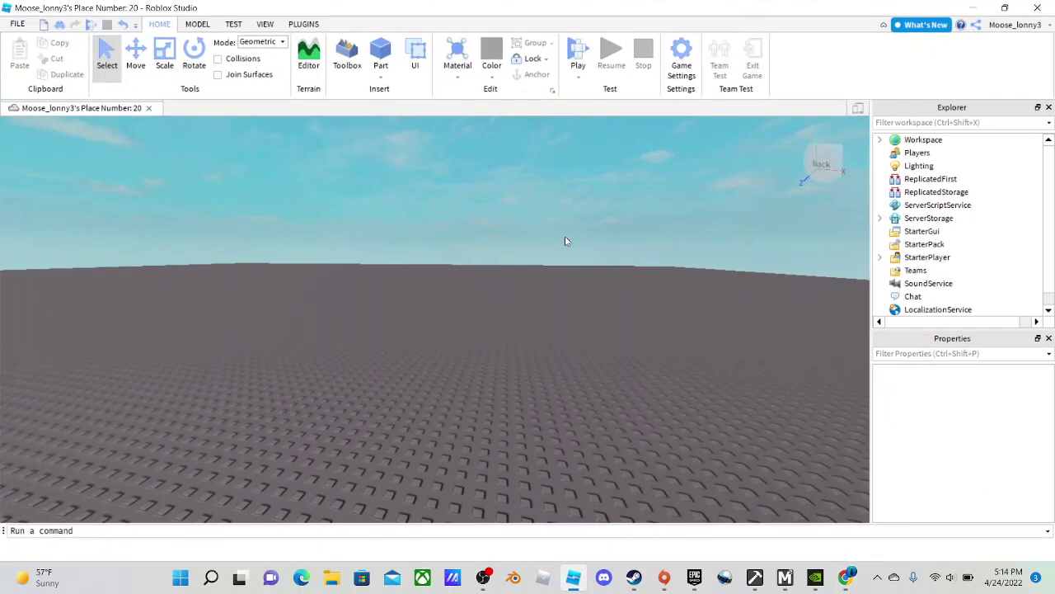
{"action": "right_click_drag", "start_coordinate": [565, 240], "coordinate": [718, 195]}
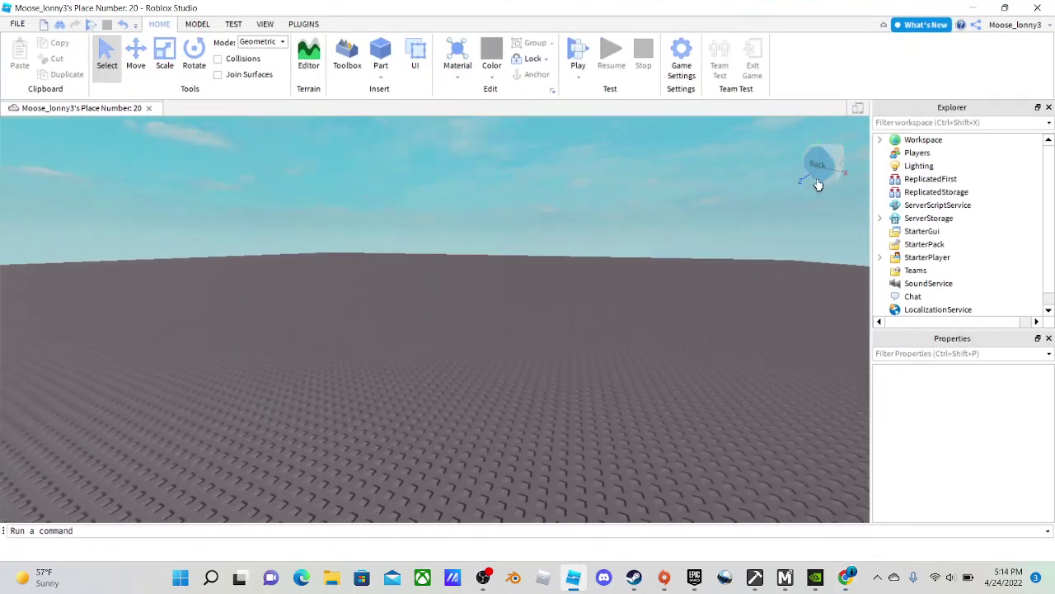
{"action": "right_click_drag", "start_coordinate": [791, 157], "coordinate": [696, 249]}
{"action": "left_click", "coordinate": [907, 232]}
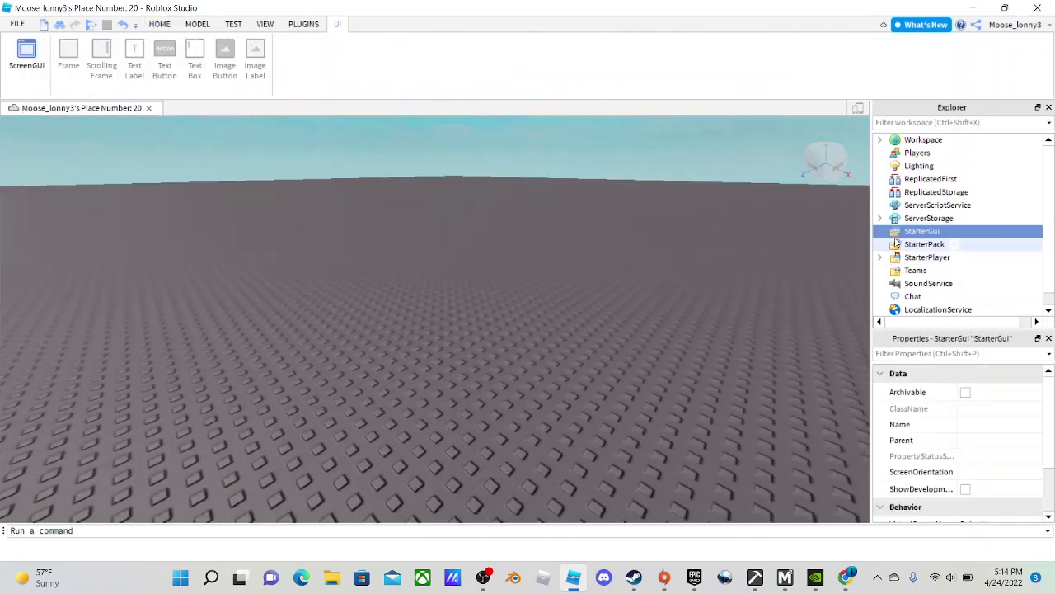
{"action": "left_click", "coordinate": [945, 232]}
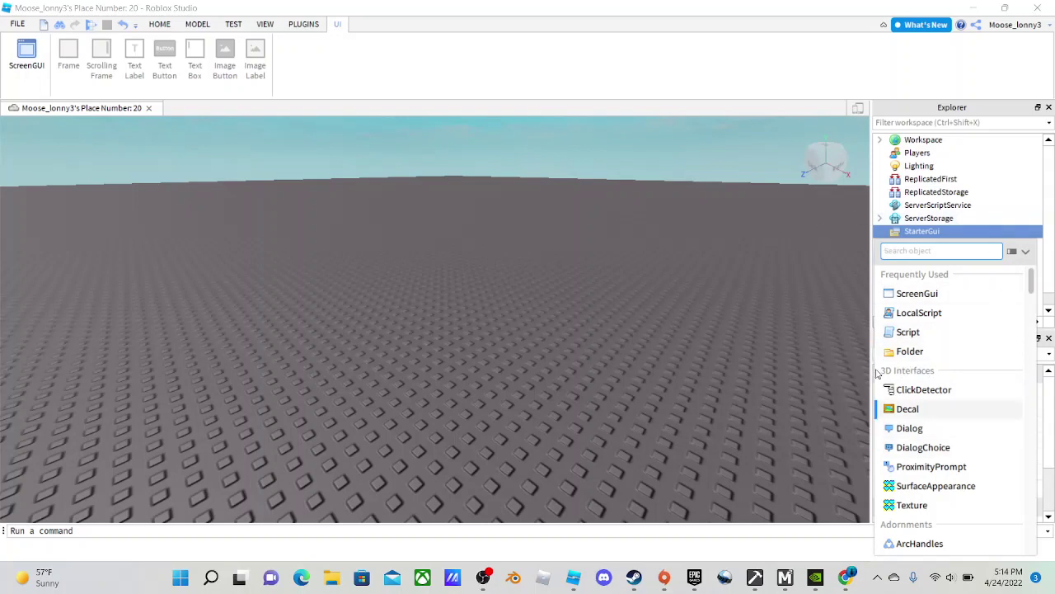
{"action": "scroll", "coordinate": [897, 466], "scroll_direction": "down", "scroll_amount": 3}
{"action": "scroll", "coordinate": [899, 470], "scroll_direction": "up", "scroll_amount": 3}
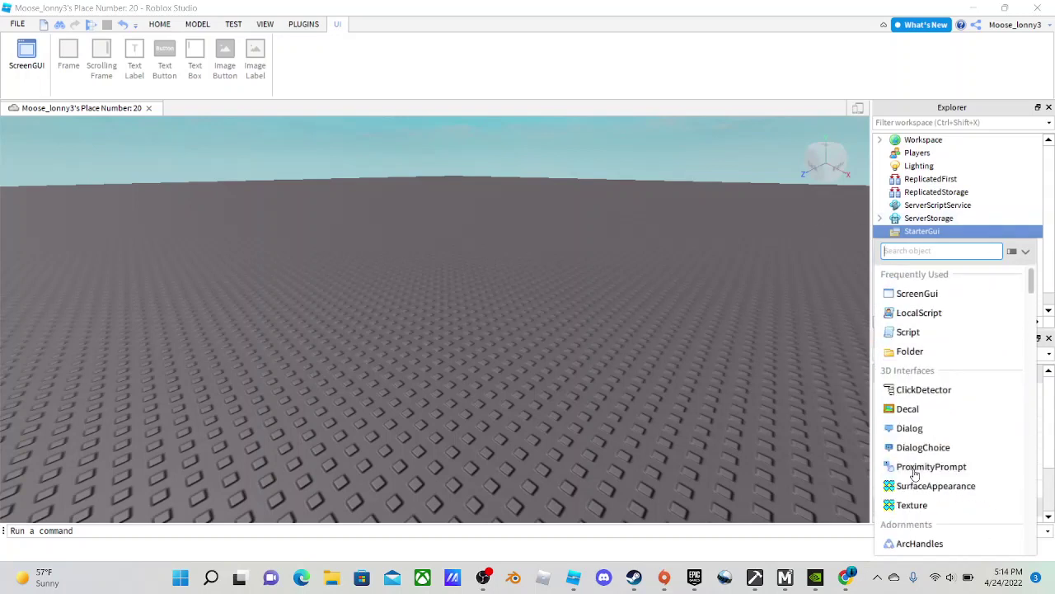
{"action": "left_click", "coordinate": [917, 294]}
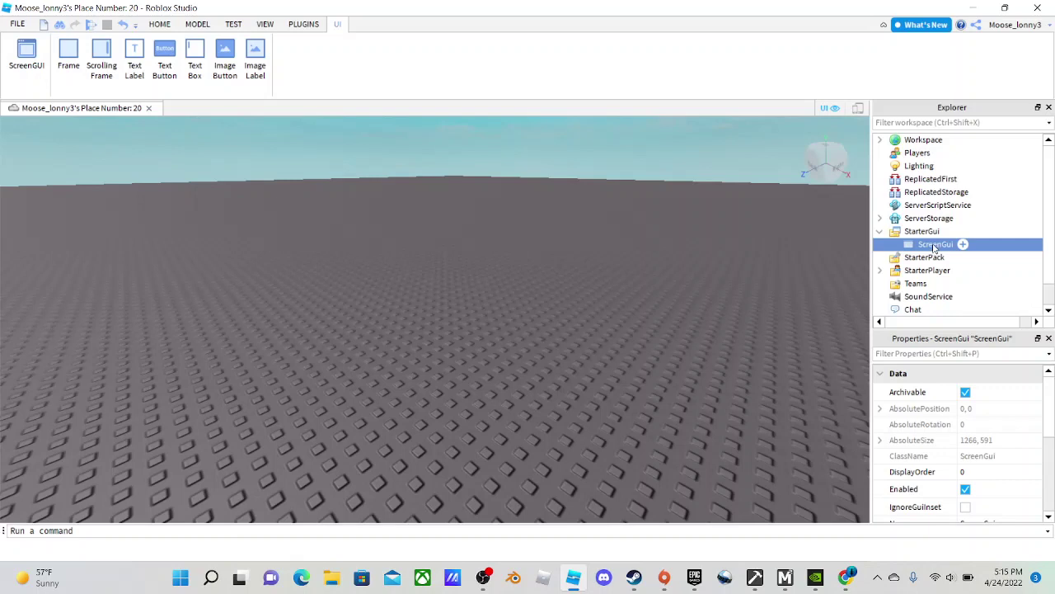
Step: Rename the new ScreenGui to VideoTest
{"action": "left_click", "coordinate": [934, 246]}
{"action": "key", "text": "BackSpace"}
{"action": "type", "text": "VideoTes."}
{"action": "key", "text": "Return"}
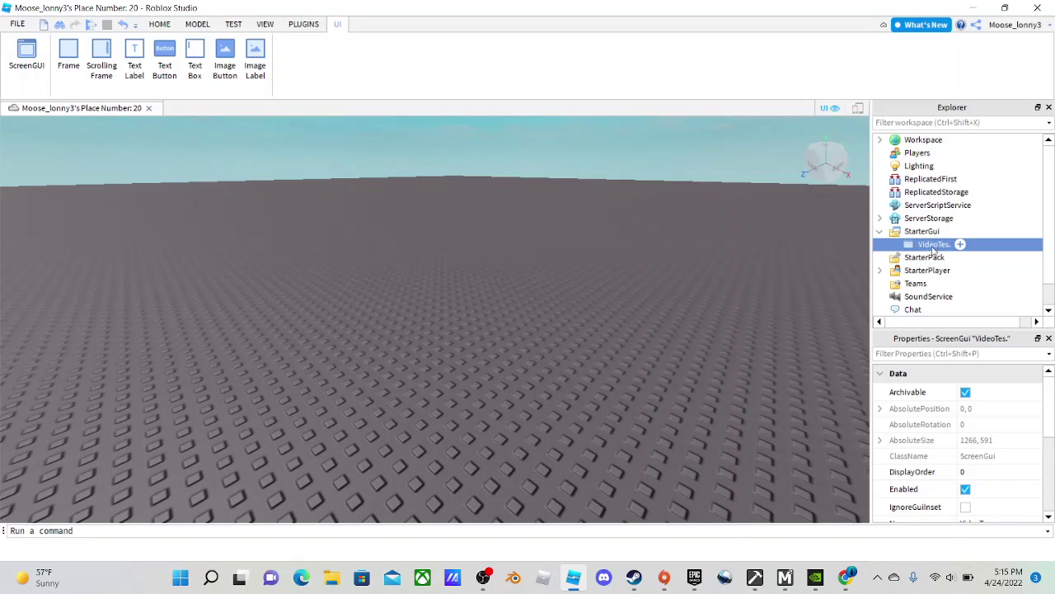
{"action": "double_click", "coordinate": [953, 241]}
{"action": "left_click", "coordinate": [953, 241]}
{"action": "type", "text": "t"}
{"action": "key", "text": "Return"}
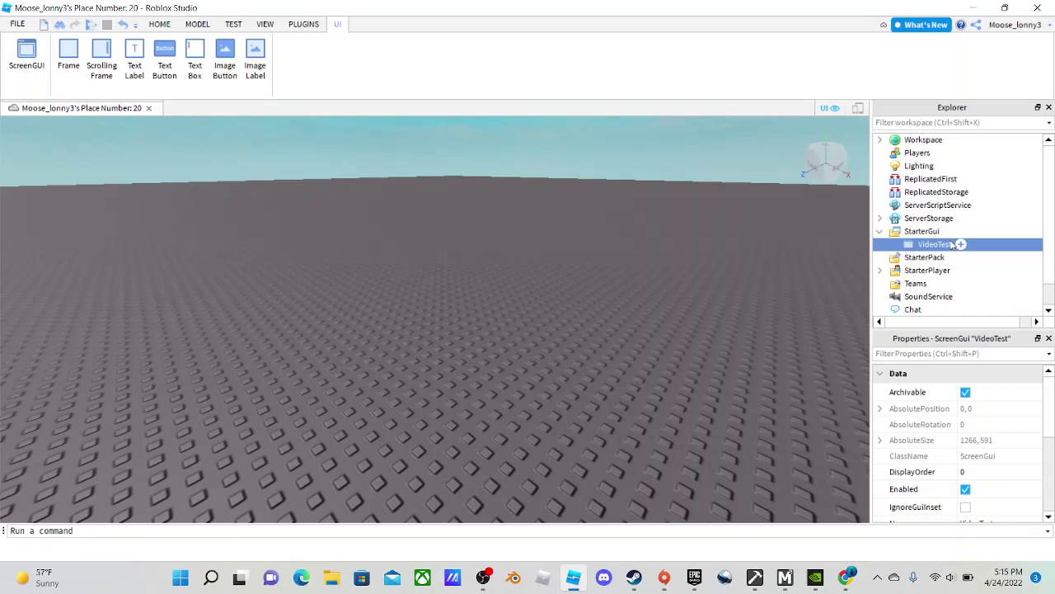
{"action": "left_click", "coordinate": [961, 244]}
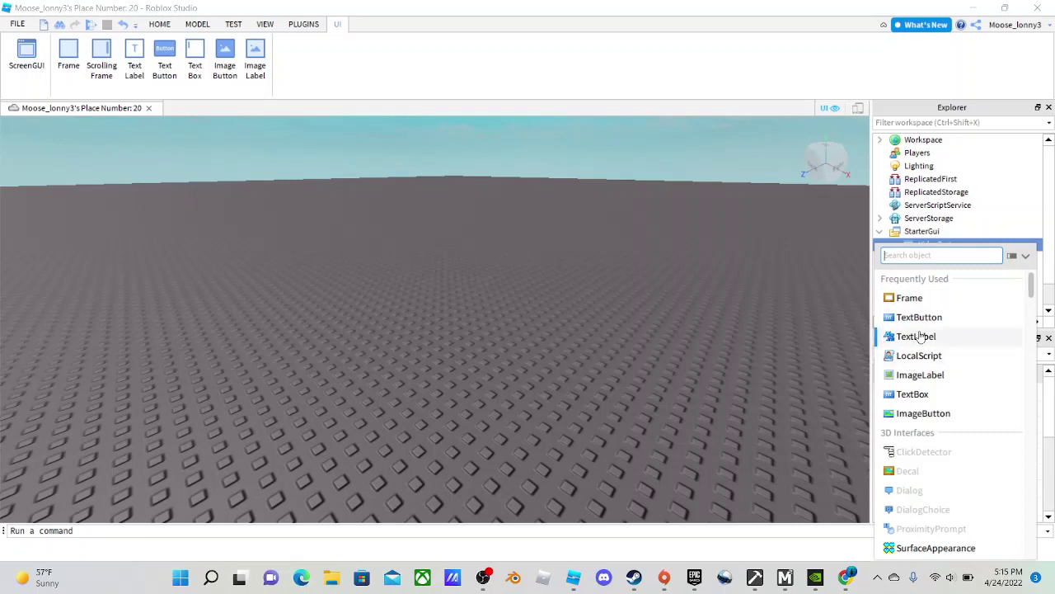
Step: Add a 178 x 50 TextLabel to VideoTest and move it to the screen's left edge
{"action": "left_click", "coordinate": [915, 336]}
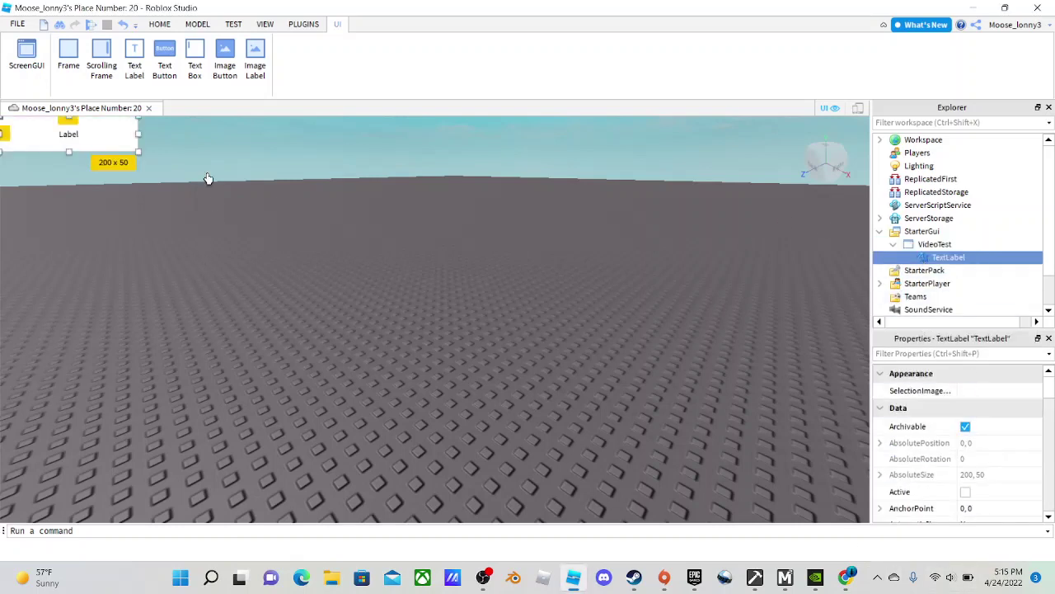
{"action": "left_click_drag", "start_coordinate": [113, 148], "coordinate": [107, 323]}
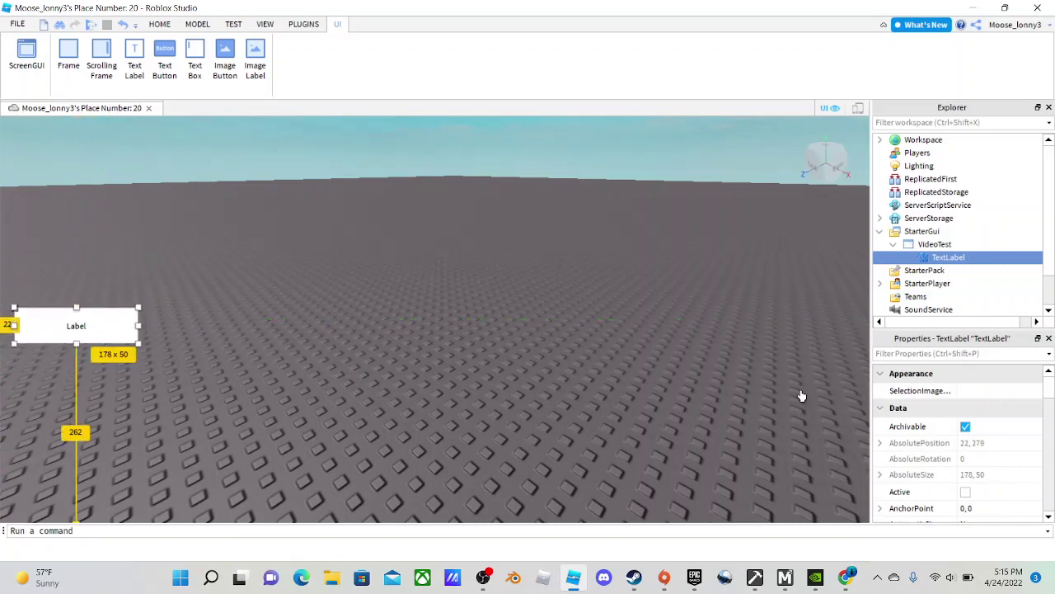
Step: Set the label's BackgroundColor3 to cyan (15, 249, 249)
{"action": "scroll", "coordinate": [961, 402], "scroll_direction": "down", "scroll_amount": 3}
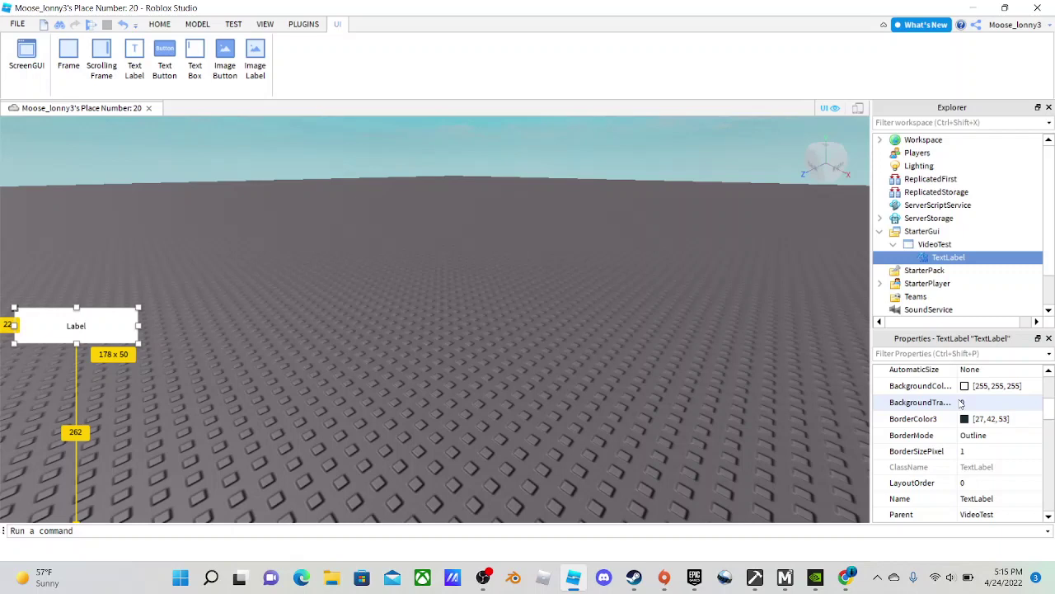
{"action": "scroll", "coordinate": [964, 412], "scroll_direction": "up", "scroll_amount": 1}
{"action": "left_click", "coordinate": [965, 437]}
{"action": "left_click", "coordinate": [594, 229]}
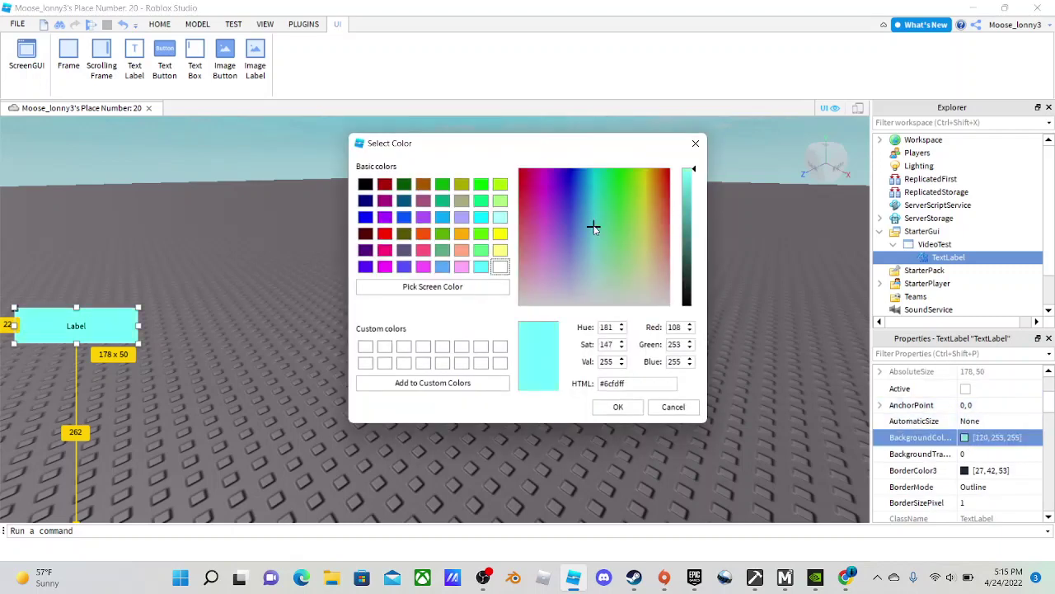
{"action": "left_click", "coordinate": [595, 169]}
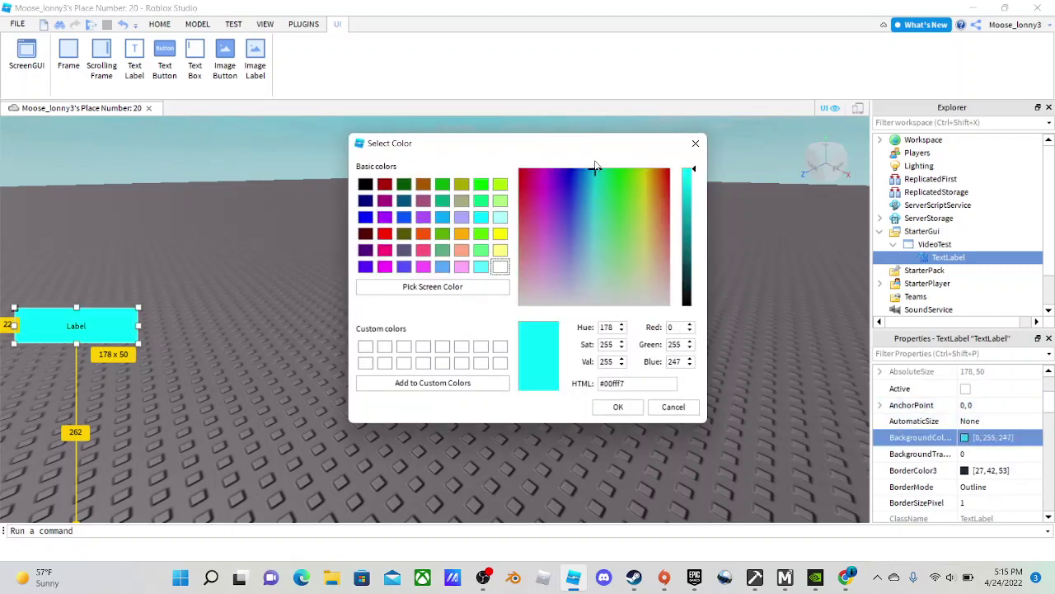
{"action": "left_click", "coordinate": [693, 176]}
{"action": "mouse_move", "coordinate": [587, 184]}
{"action": "left_mouse_down"}
{"action": "mouse_move", "coordinate": [594, 209]}
{"action": "mouse_move", "coordinate": [594, 179]}
{"action": "left_mouse_up"}
{"action": "left_click", "coordinate": [628, 406]}
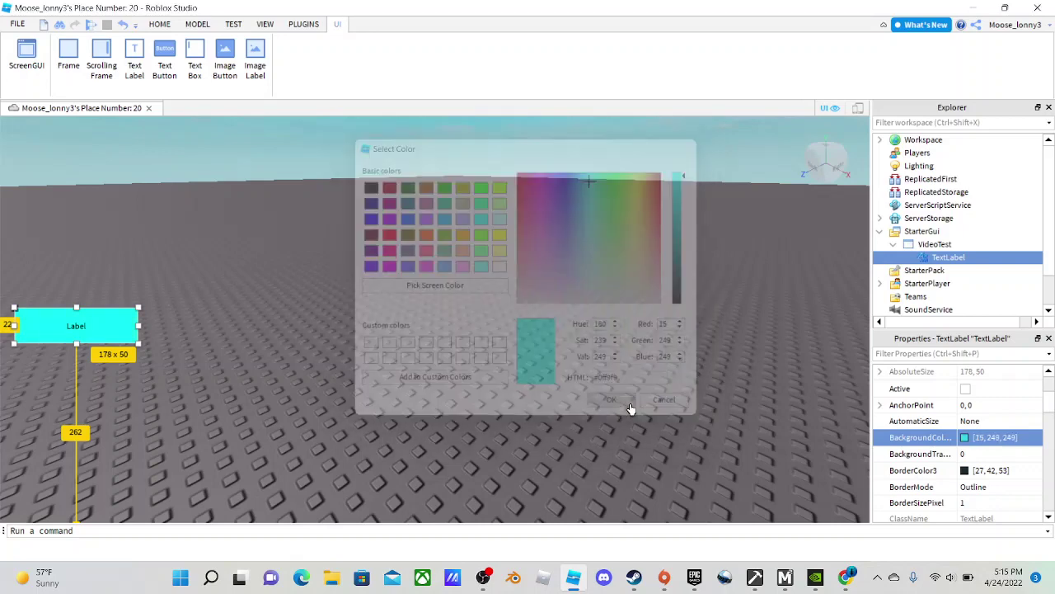
Step: Set the label's BorderSizePixel to 0
{"action": "scroll", "coordinate": [962, 456], "scroll_direction": "down", "scroll_amount": 3}
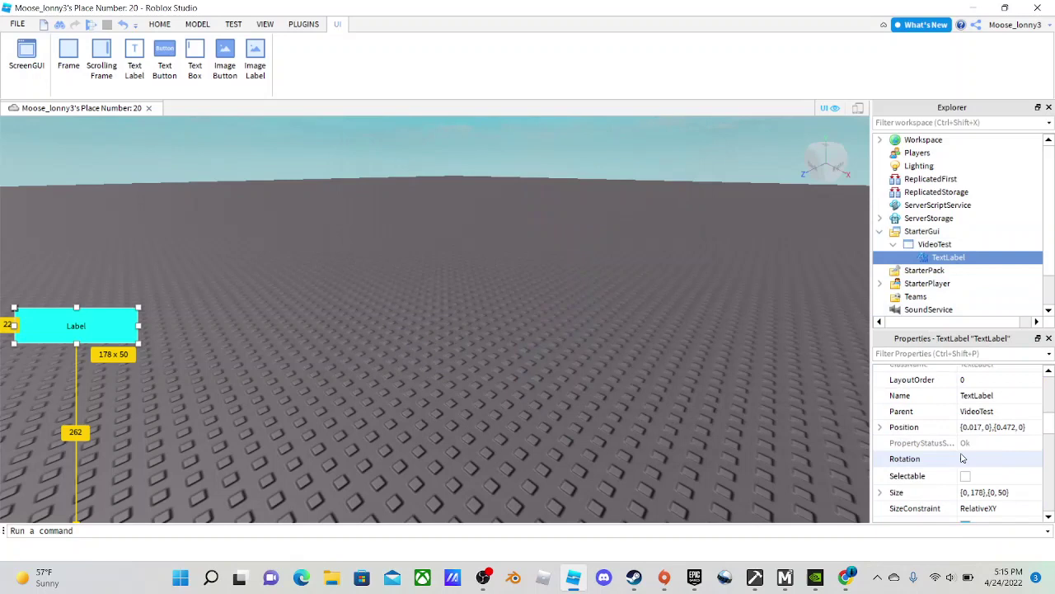
{"action": "scroll", "coordinate": [961, 456], "scroll_direction": "up", "scroll_amount": 2}
{"action": "left_click", "coordinate": [986, 451]}
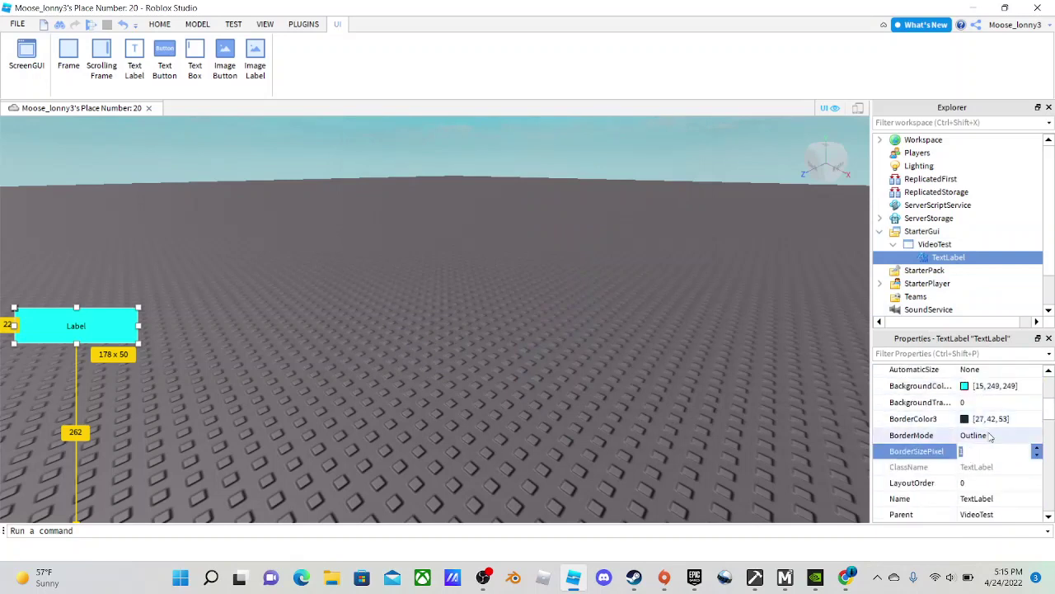
{"action": "key", "text": "Return"}
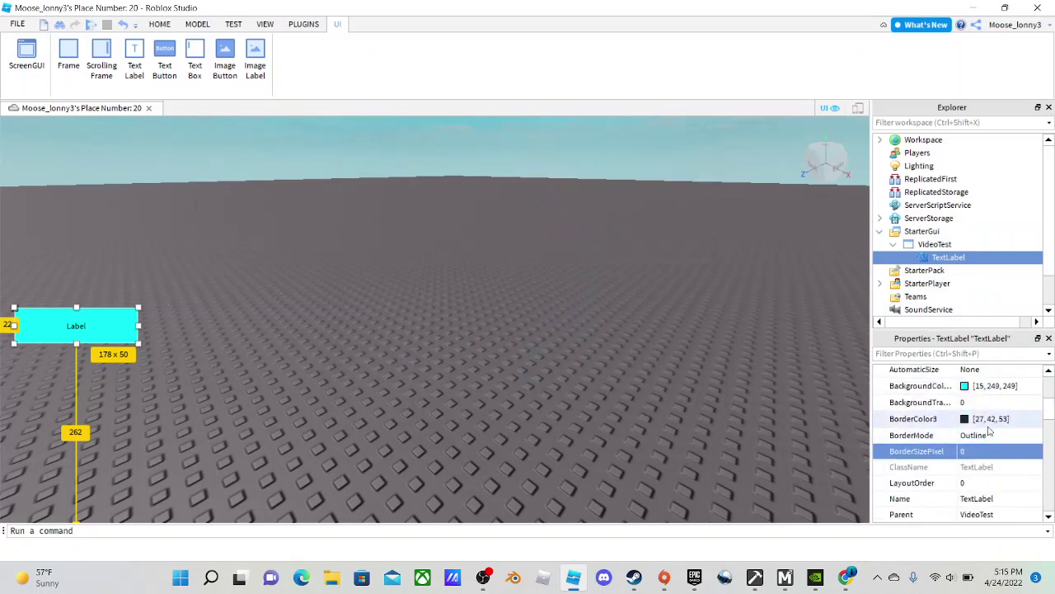
{"action": "scroll", "coordinate": [963, 443], "scroll_direction": "down", "scroll_amount": 3}
{"action": "scroll", "coordinate": [963, 443], "scroll_direction": "down", "scroll_amount": 1}
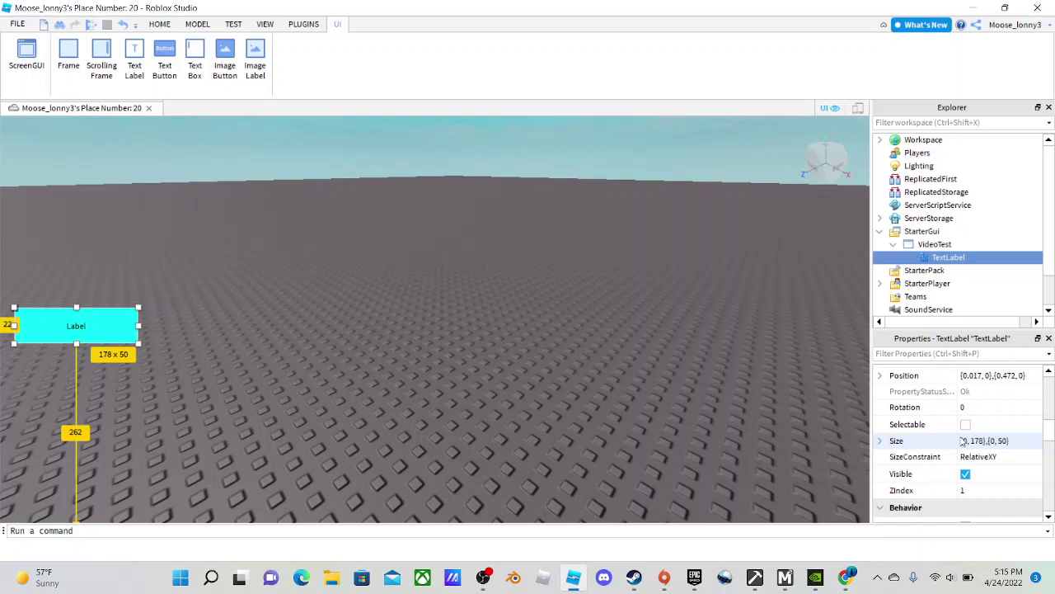
Step: Change the label's text to 'Video Test'
{"action": "scroll", "coordinate": [1033, 451], "scroll_direction": "down", "scroll_amount": 10}
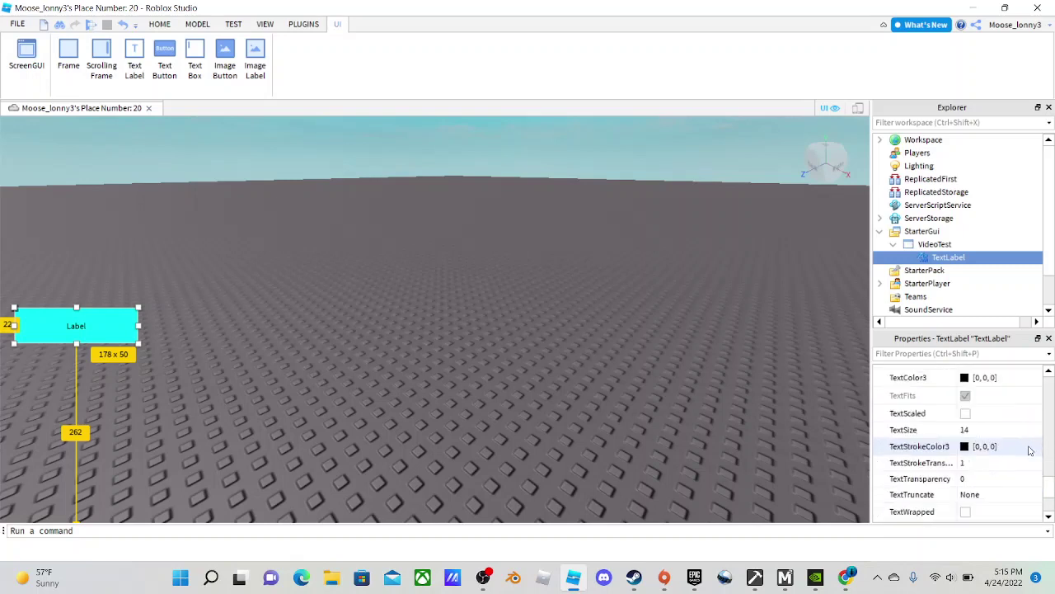
{"action": "scroll", "coordinate": [1021, 455], "scroll_direction": "up", "scroll_amount": 1}
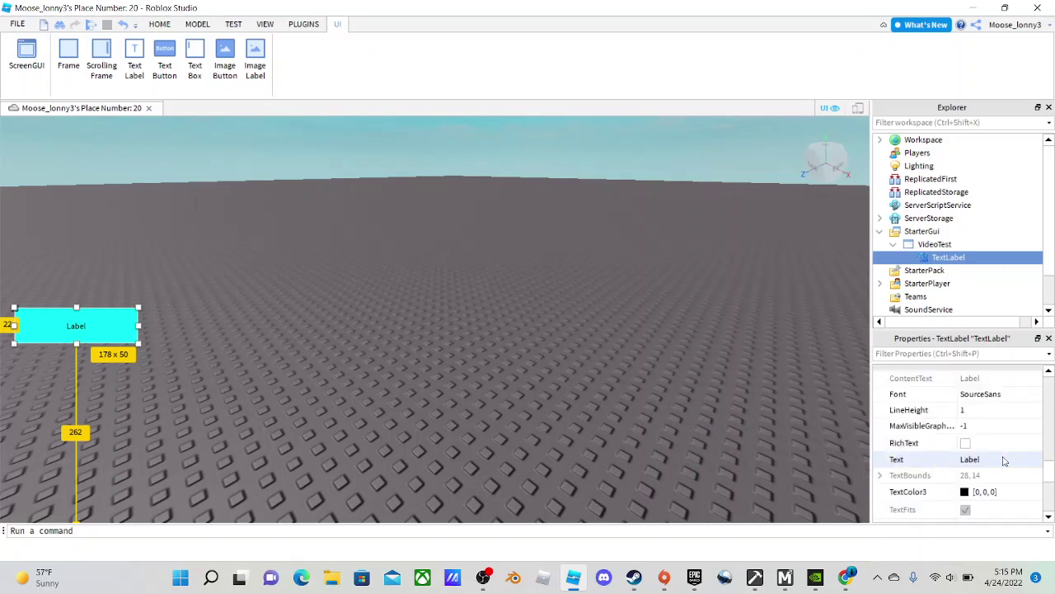
{"action": "left_click", "coordinate": [1004, 460]}
{"action": "key", "text": "BackSpace"}
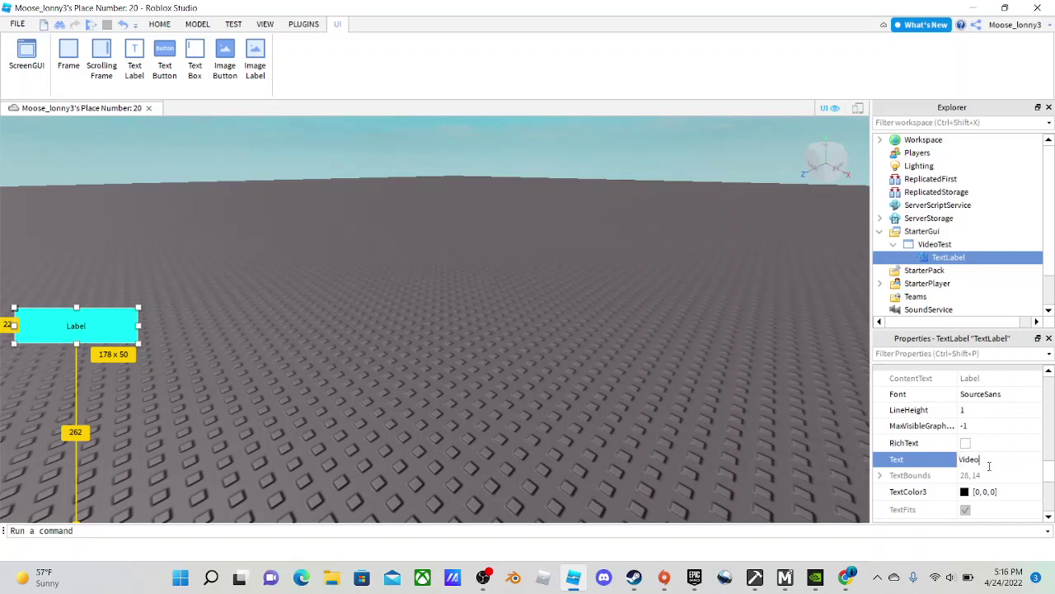
{"action": "type", "text": "Video Test"}
{"action": "key", "text": "Return"}
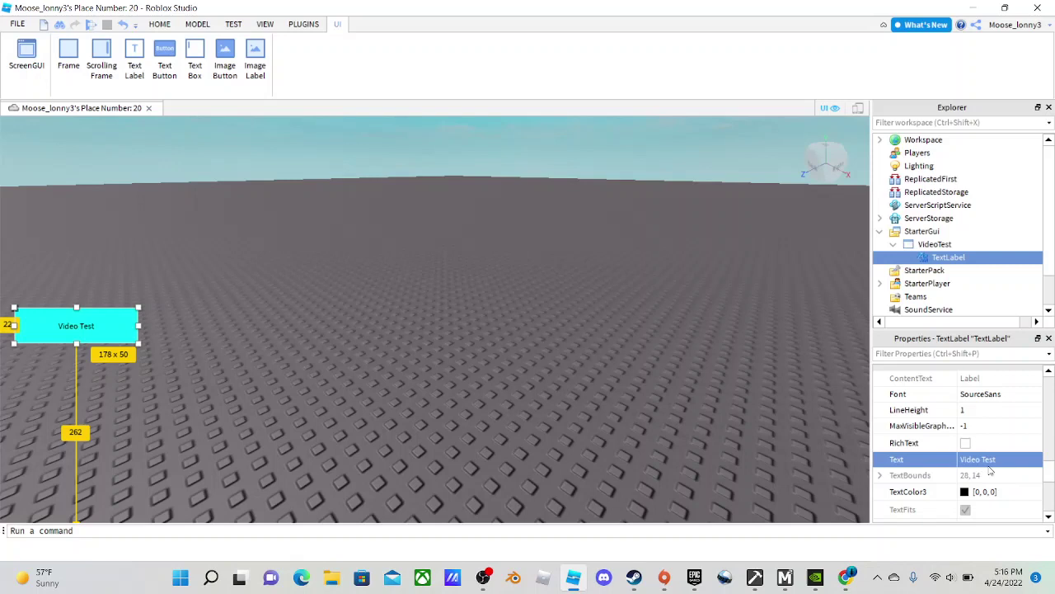
Step: Turn on TextScaled so 'Video Test' fills the cyan box
{"action": "scroll", "coordinate": [973, 476], "scroll_direction": "down", "scroll_amount": 1}
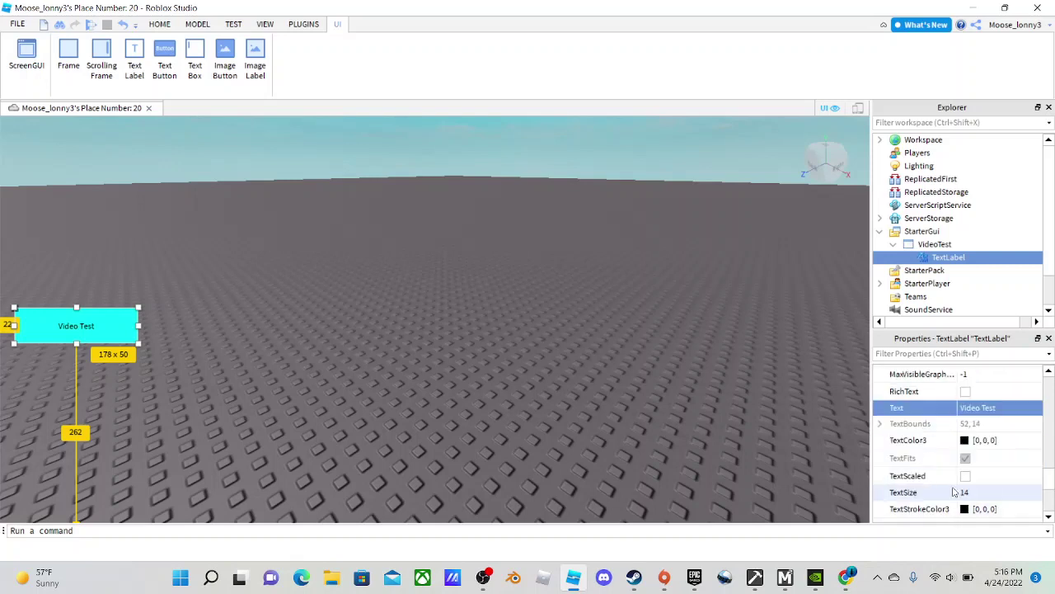
{"action": "left_click", "coordinate": [966, 477]}
{"action": "left_click", "coordinate": [614, 281]}
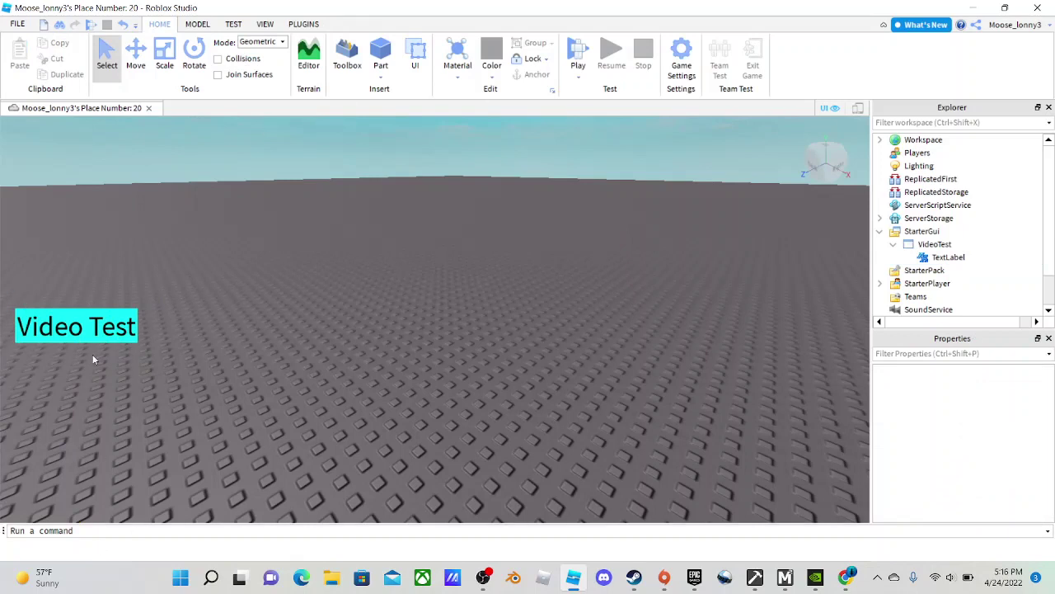
{"action": "right_click_drag", "start_coordinate": [109, 328], "coordinate": [212, 363]}
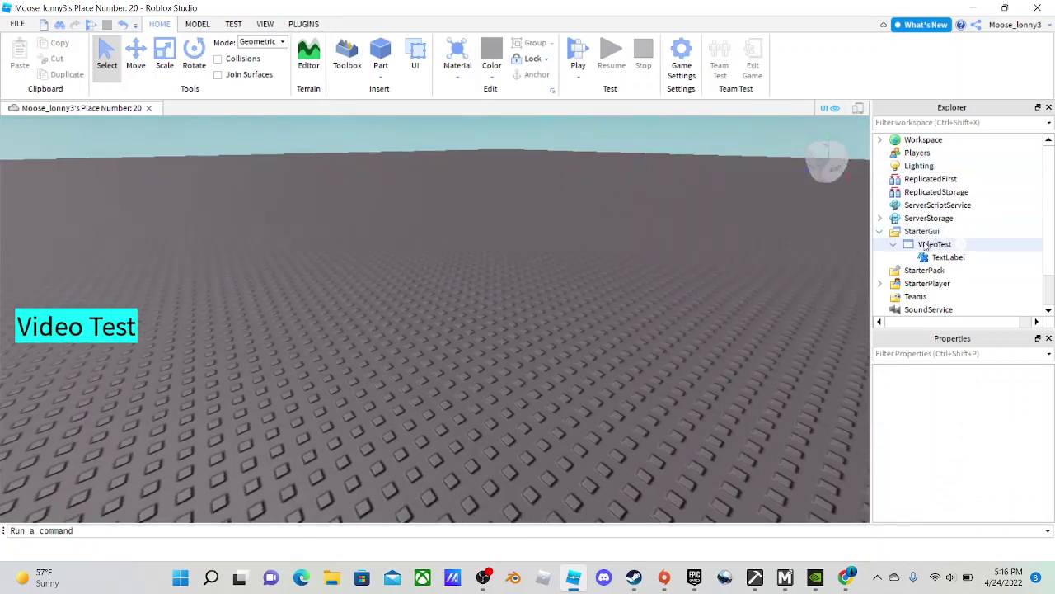
{"action": "left_click", "coordinate": [946, 257]}
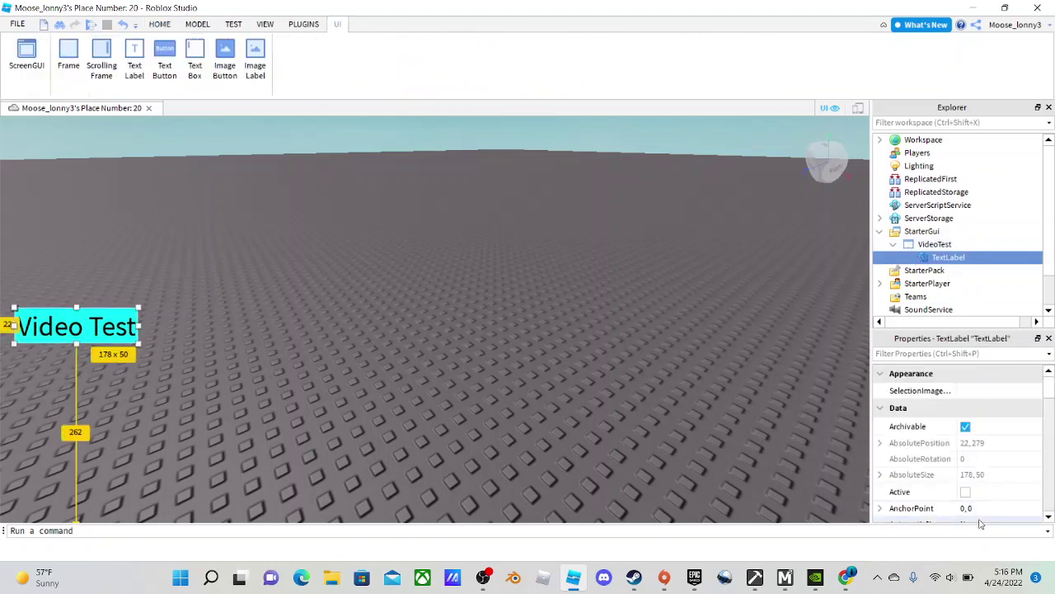
{"action": "scroll", "coordinate": [981, 495], "scroll_direction": "down", "scroll_amount": 3}
{"action": "scroll", "coordinate": [981, 495], "scroll_direction": "down", "scroll_amount": 10}
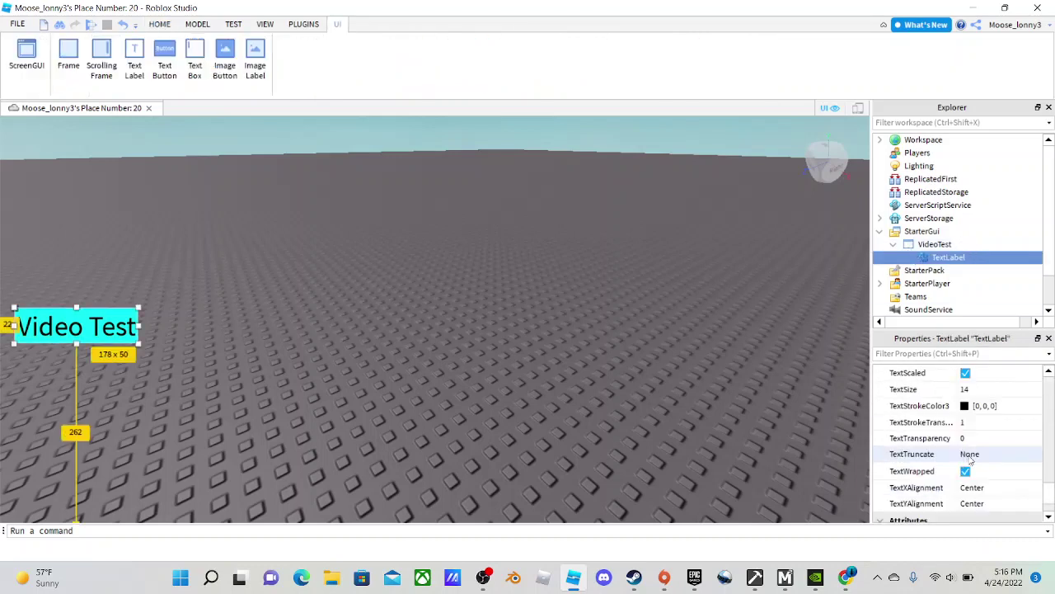
{"action": "left_click", "coordinate": [973, 440]}
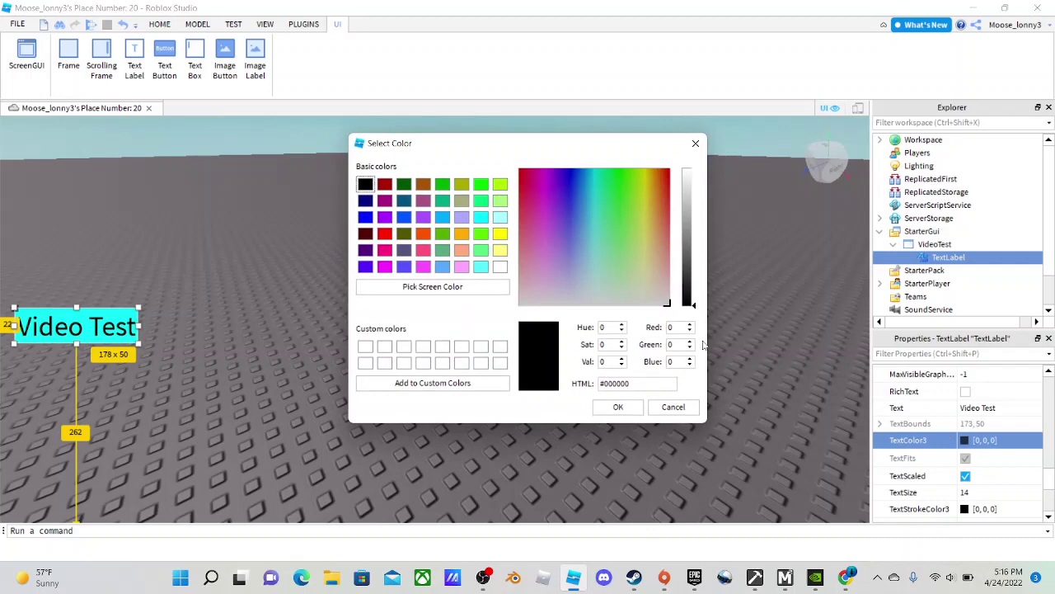
{"action": "left_click", "coordinate": [650, 308]}
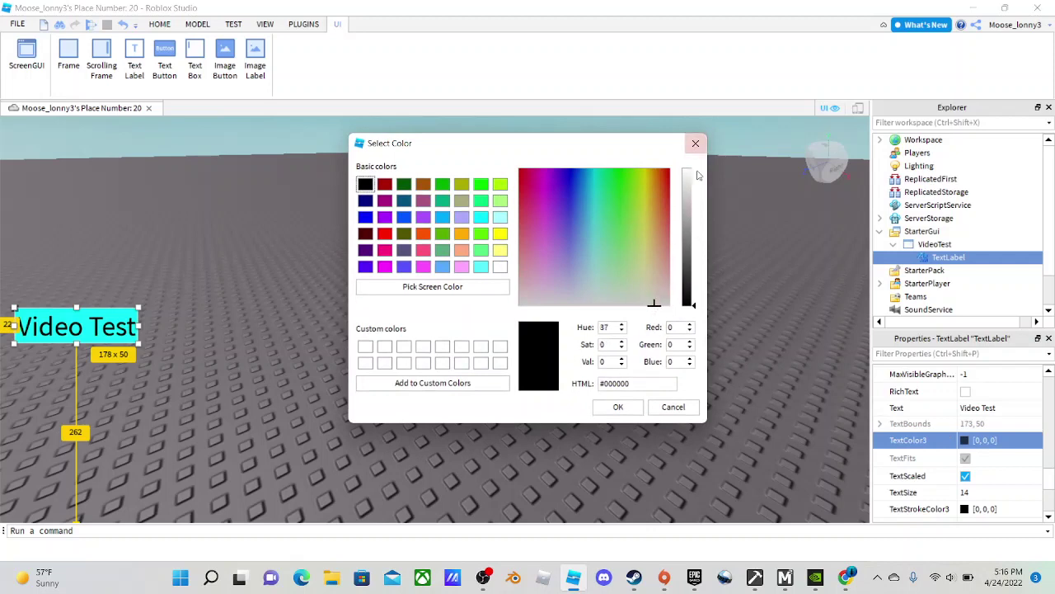
{"action": "left_click_drag", "start_coordinate": [691, 197], "coordinate": [694, 148]}
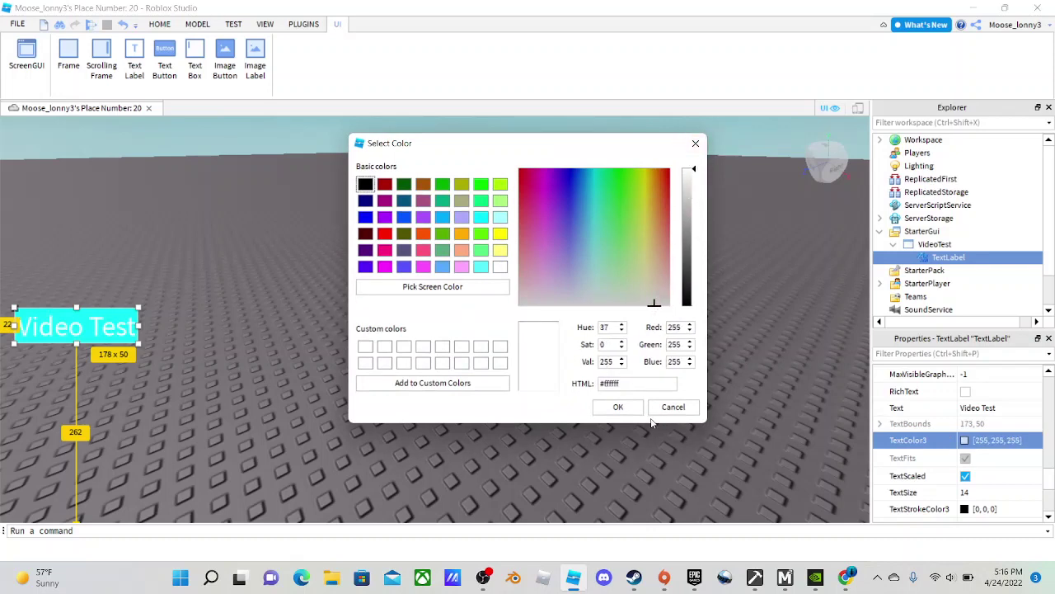
{"action": "left_click", "coordinate": [689, 303]}
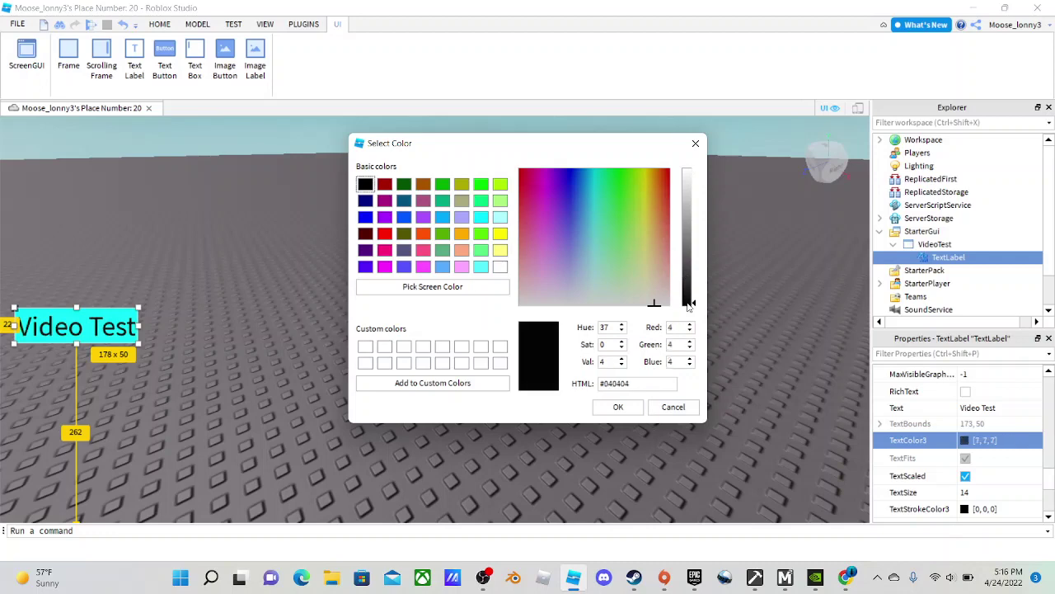
{"action": "left_click", "coordinate": [616, 406]}
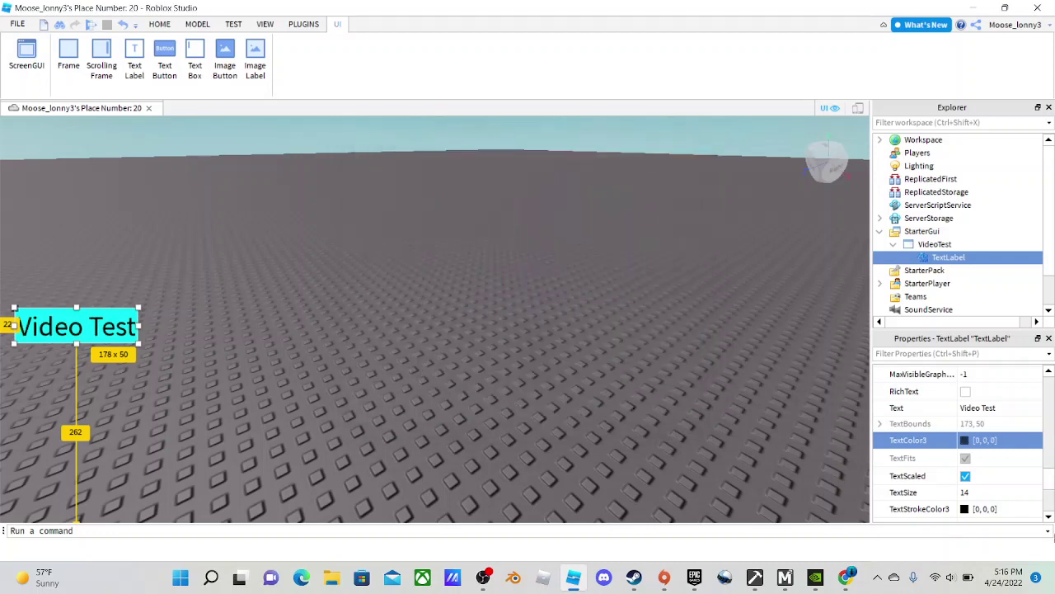
{"action": "scroll", "coordinate": [965, 471], "scroll_direction": "up", "scroll_amount": 10}
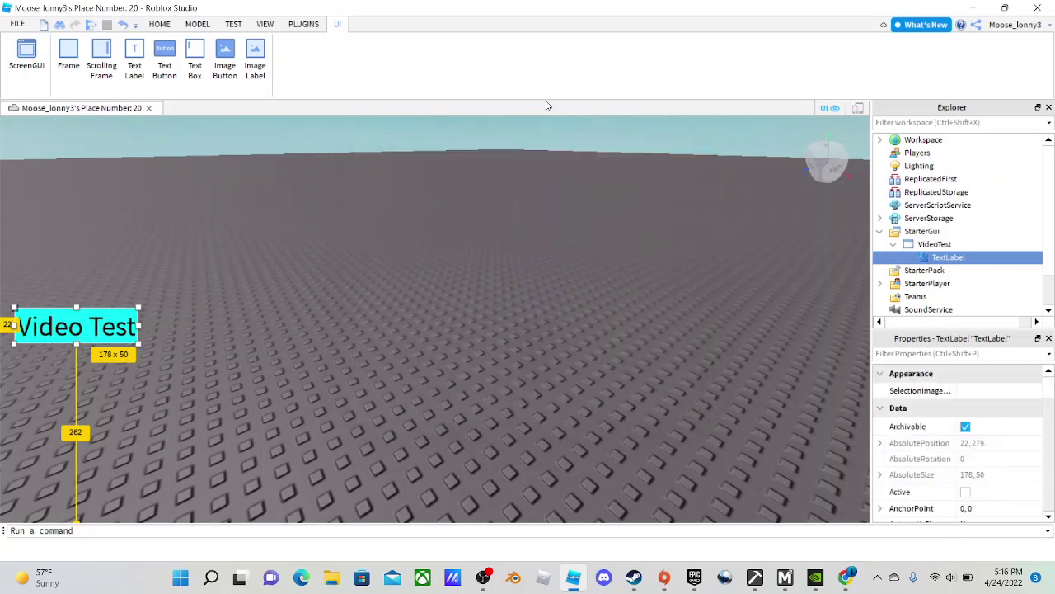
{"action": "left_click", "coordinate": [393, 292]}
{"action": "right_click_drag", "start_coordinate": [393, 292], "coordinate": [394, 266]}
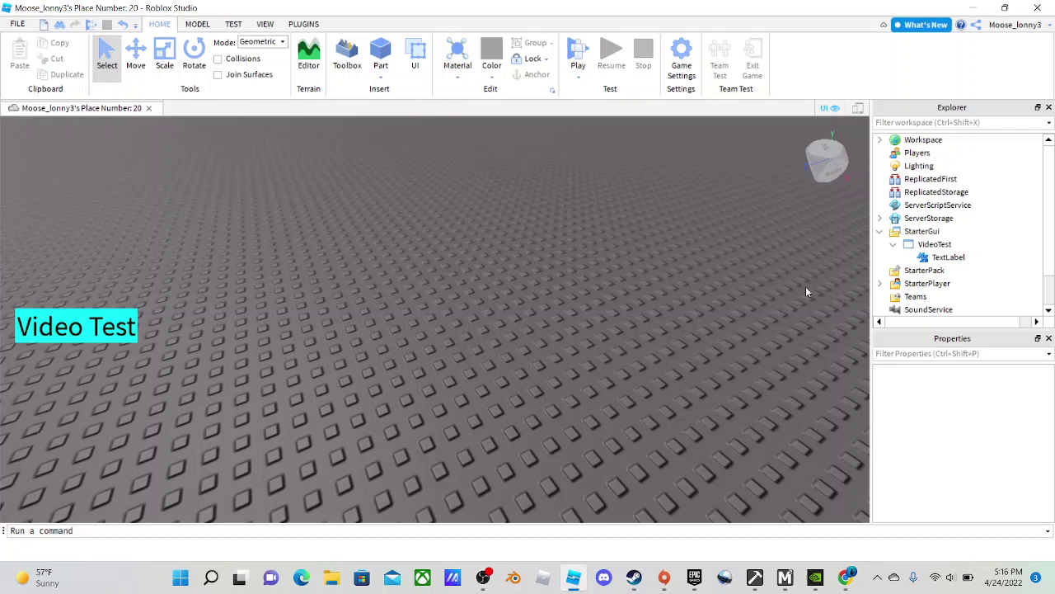
Step: Rename the cyan TextLabel to MainText
{"action": "left_click", "coordinate": [946, 257]}
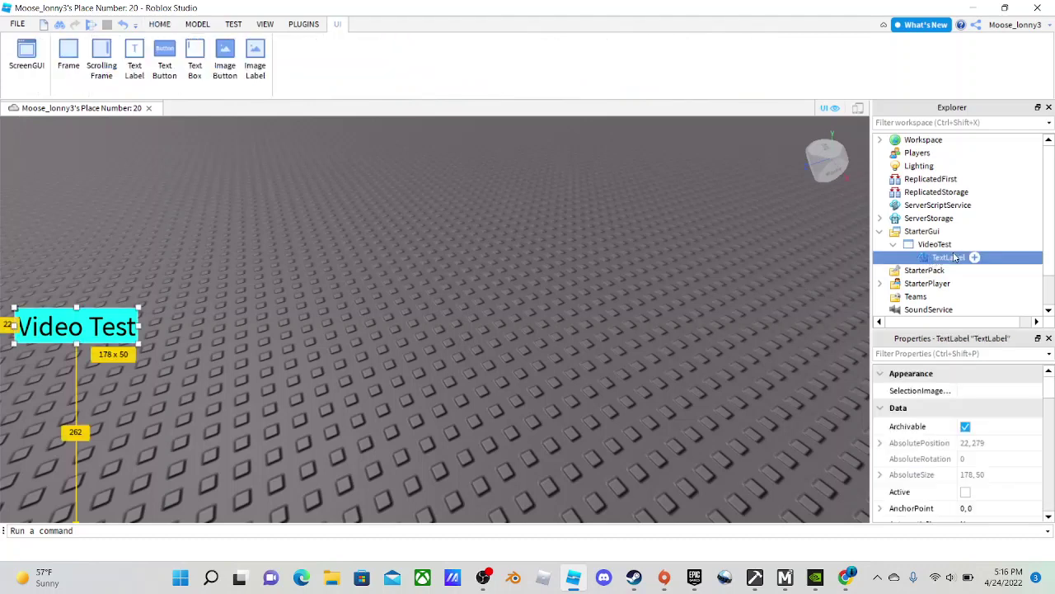
{"action": "left_click", "coordinate": [962, 258]}
{"action": "key", "text": "Return"}
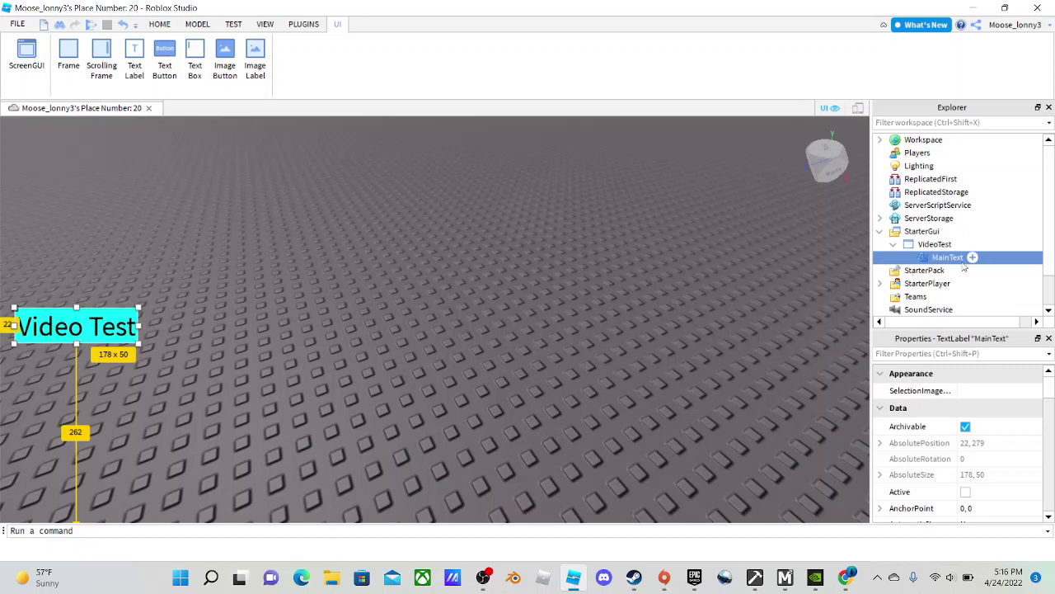
{"action": "left_click", "coordinate": [966, 245]}
Step: Insert a second TextLabel into VideoTest and copy MainText's 178 x 50 Size value
{"action": "left_click", "coordinate": [927, 335]}
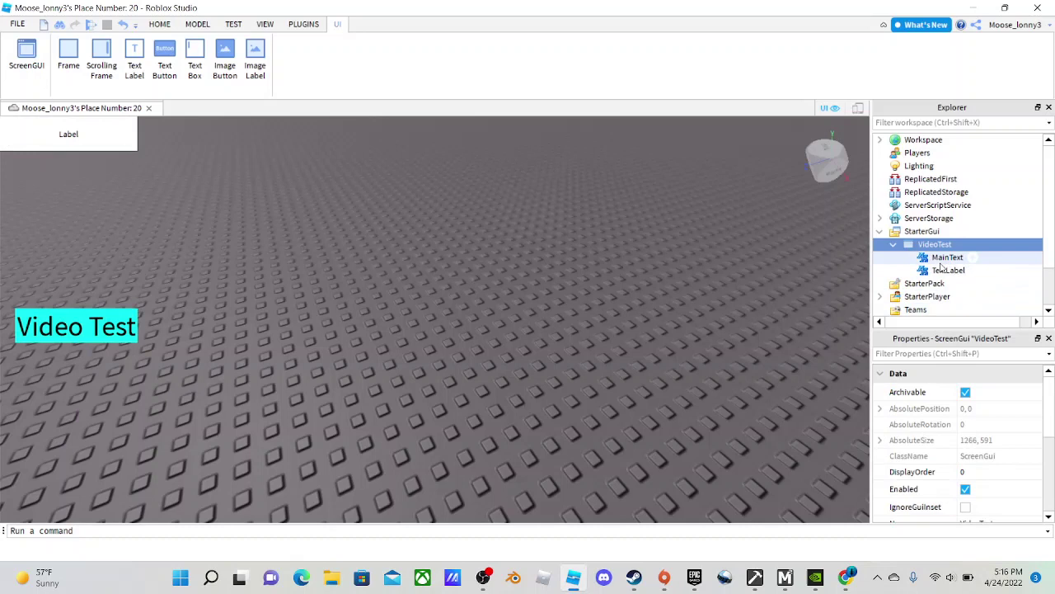
{"action": "left_click", "coordinate": [940, 267]}
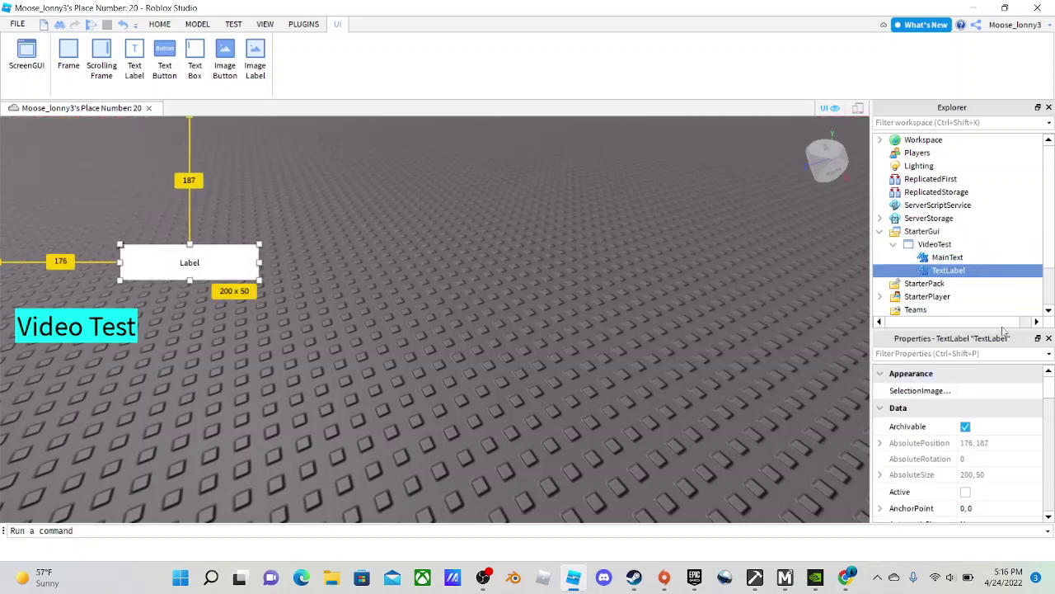
{"action": "left_click", "coordinate": [947, 258]}
{"action": "scroll", "coordinate": [978, 491], "scroll_direction": "down", "scroll_amount": 3}
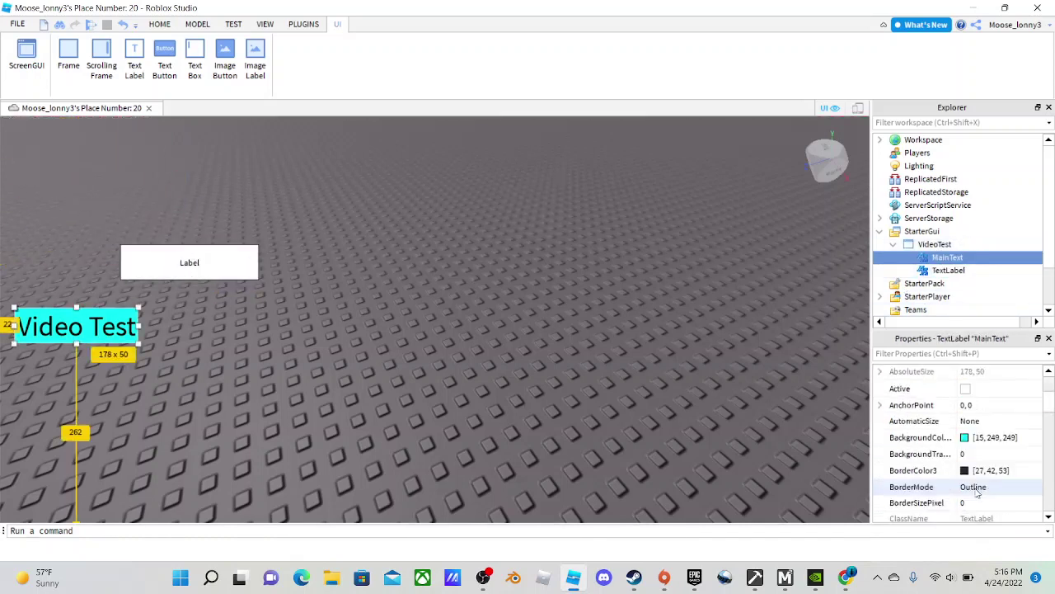
{"action": "scroll", "coordinate": [977, 491], "scroll_direction": "down", "scroll_amount": 3}
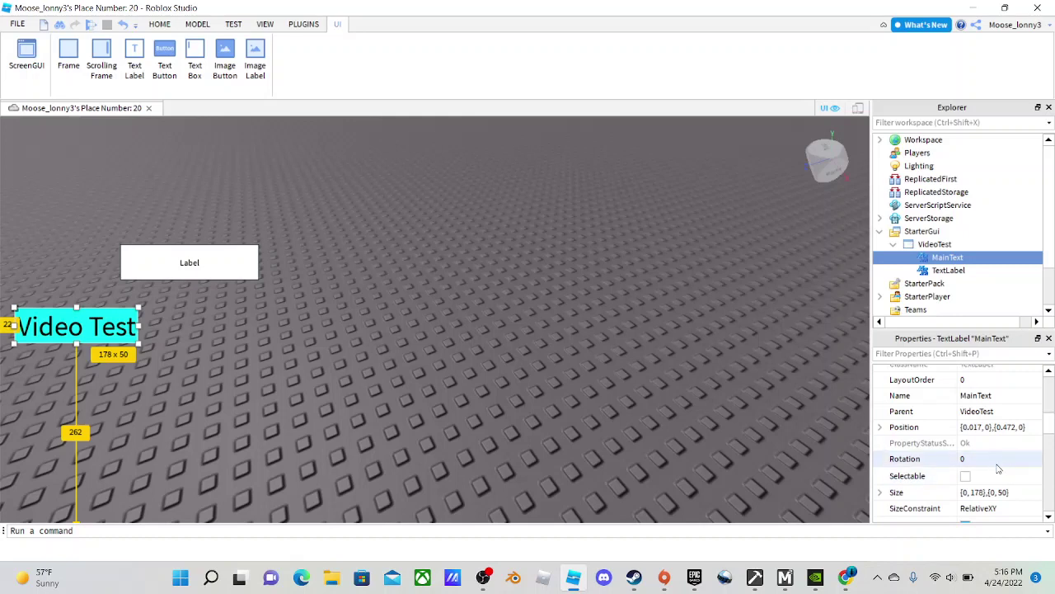
{"action": "scroll", "coordinate": [998, 468], "scroll_direction": "down", "scroll_amount": 2}
{"action": "left_click", "coordinate": [1030, 441]}
{"action": "left_click", "coordinate": [1037, 441]}
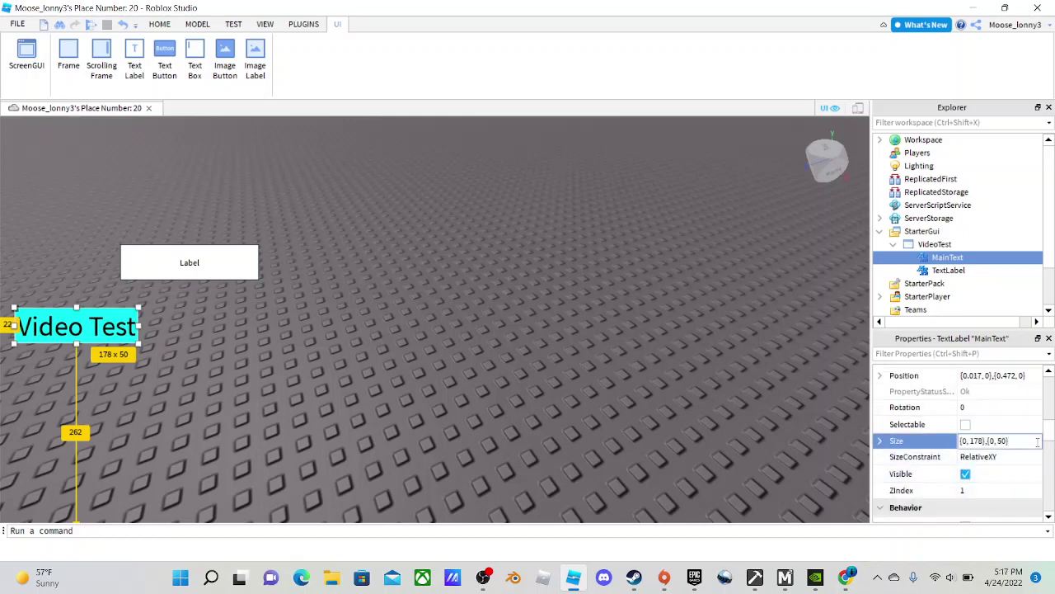
{"action": "left_click_drag", "start_coordinate": [1030, 441], "coordinate": [960, 439]}
{"action": "key", "text": "ctrl+c"}
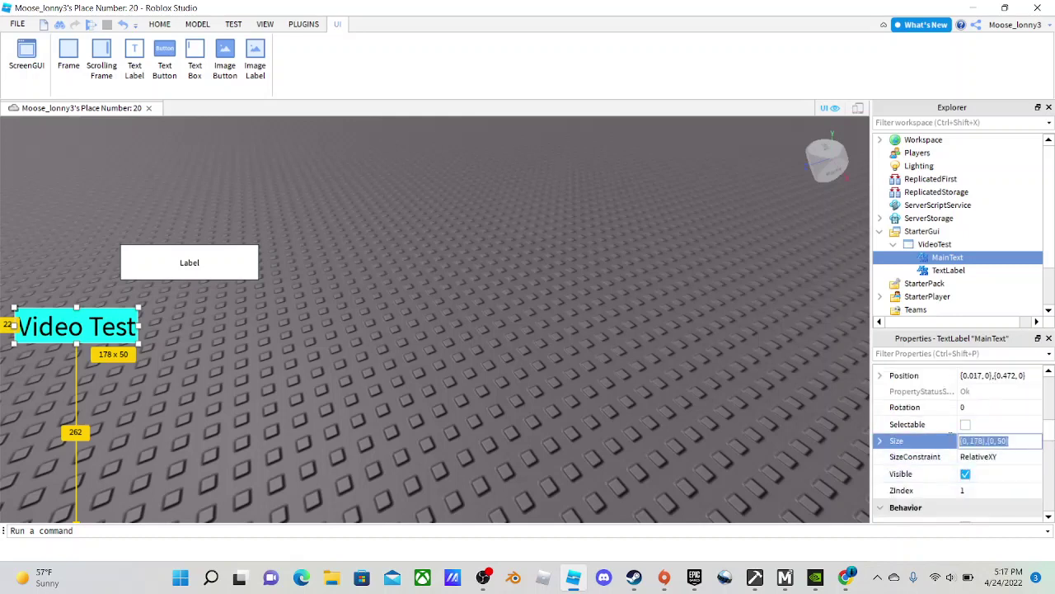
{"action": "left_click", "coordinate": [958, 435]}
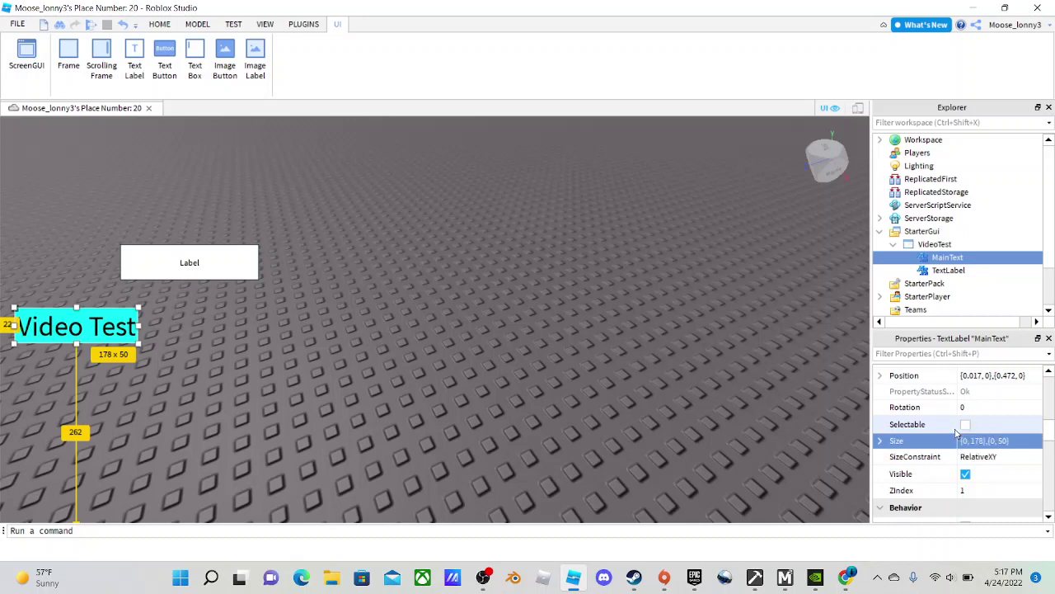
Step: Paste the 178 x 50 size into the new label and move it over MainText
{"action": "left_click", "coordinate": [971, 269]}
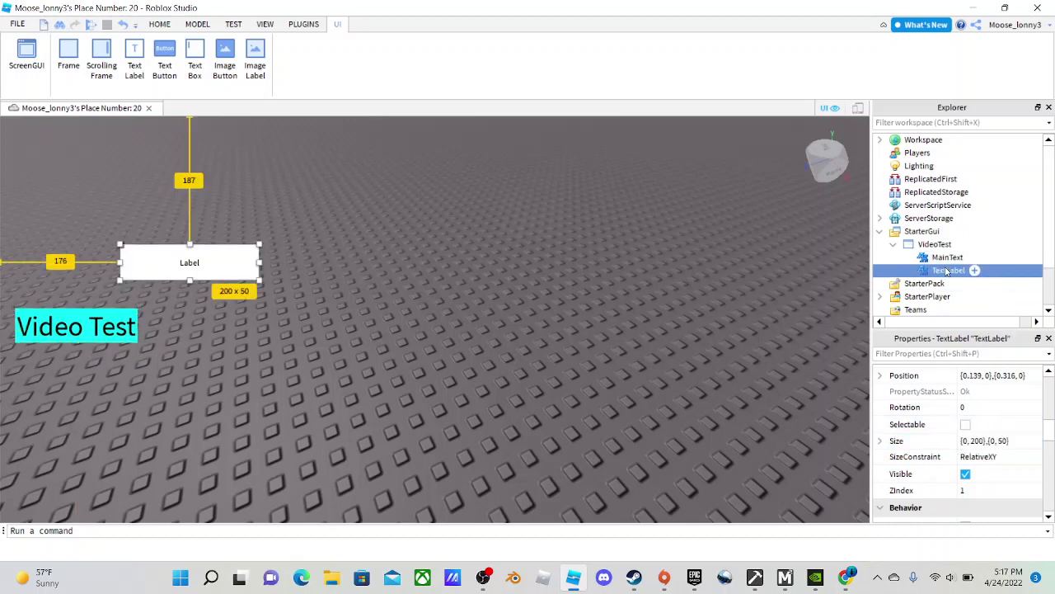
{"action": "left_click", "coordinate": [1023, 439]}
{"action": "key", "text": "ctrl+v"}
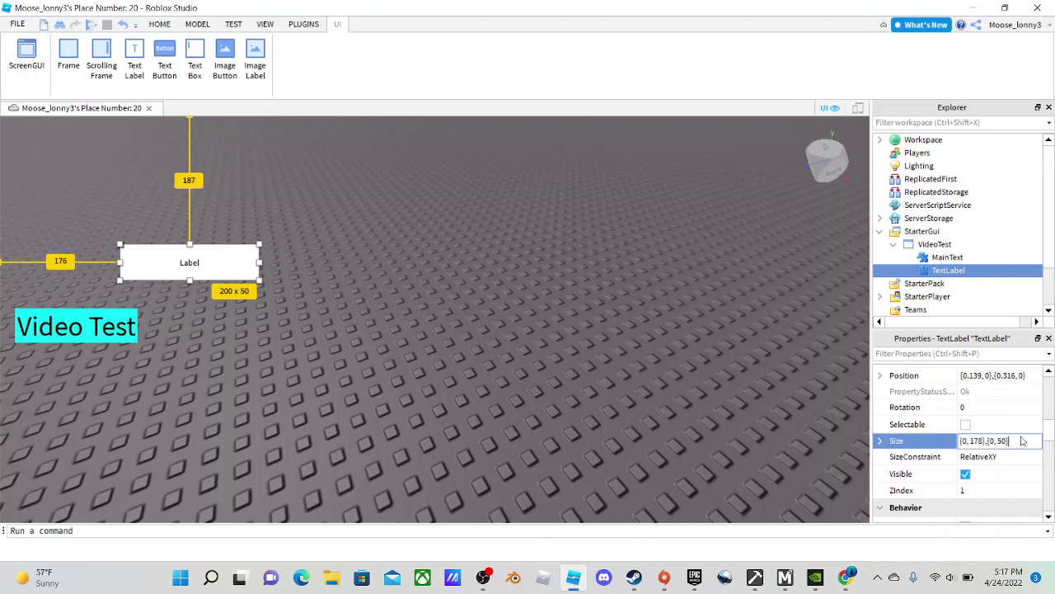
{"action": "key", "text": "Return"}
{"action": "left_click_drag", "start_coordinate": [213, 257], "coordinate": [108, 319]}
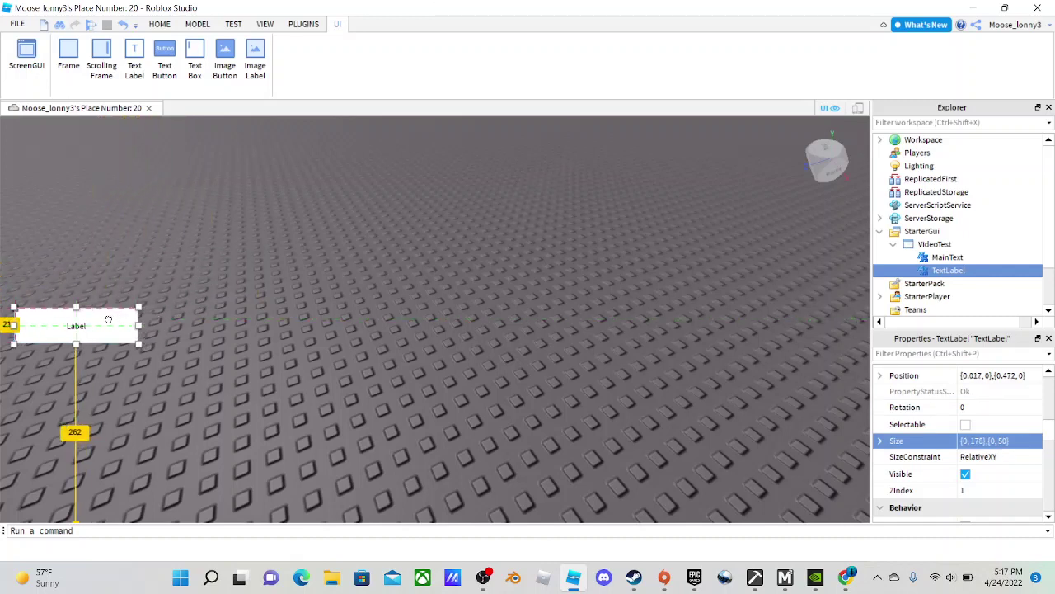
Step: Set the duplicate TextLabel's BorderSizePixel to 0
{"action": "left_click", "coordinate": [188, 212]}
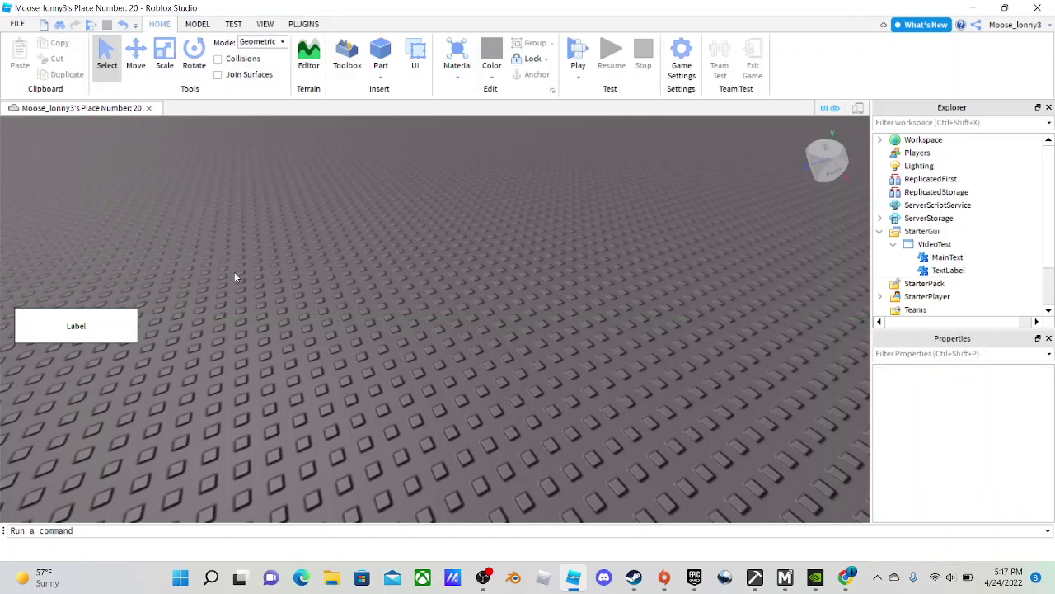
{"action": "left_click", "coordinate": [948, 269]}
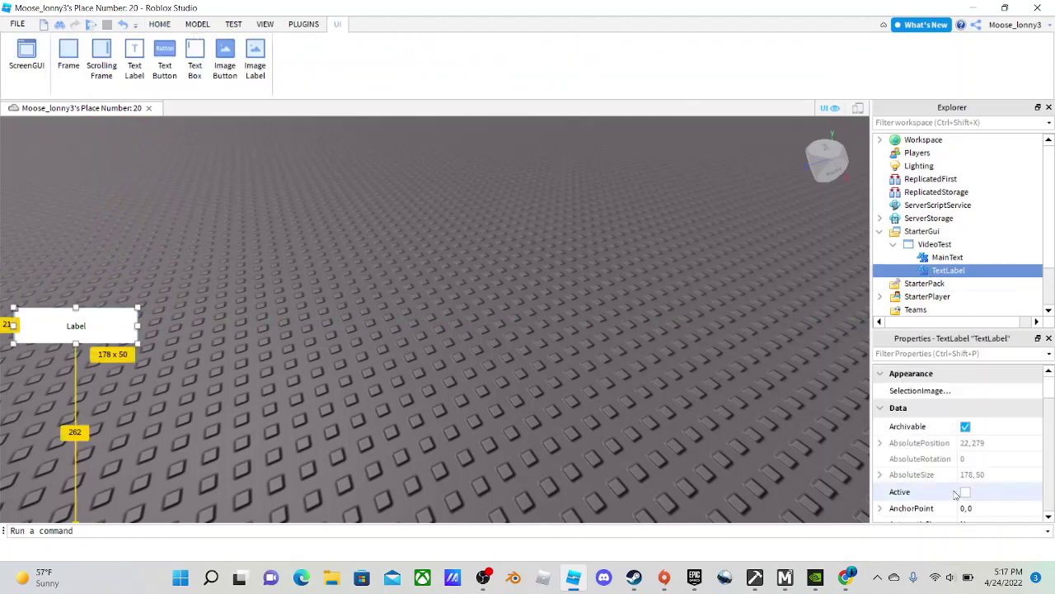
{"action": "scroll", "coordinate": [952, 492], "scroll_direction": "down", "scroll_amount": 3}
{"action": "scroll", "coordinate": [952, 492], "scroll_direction": "down", "scroll_amount": 4}
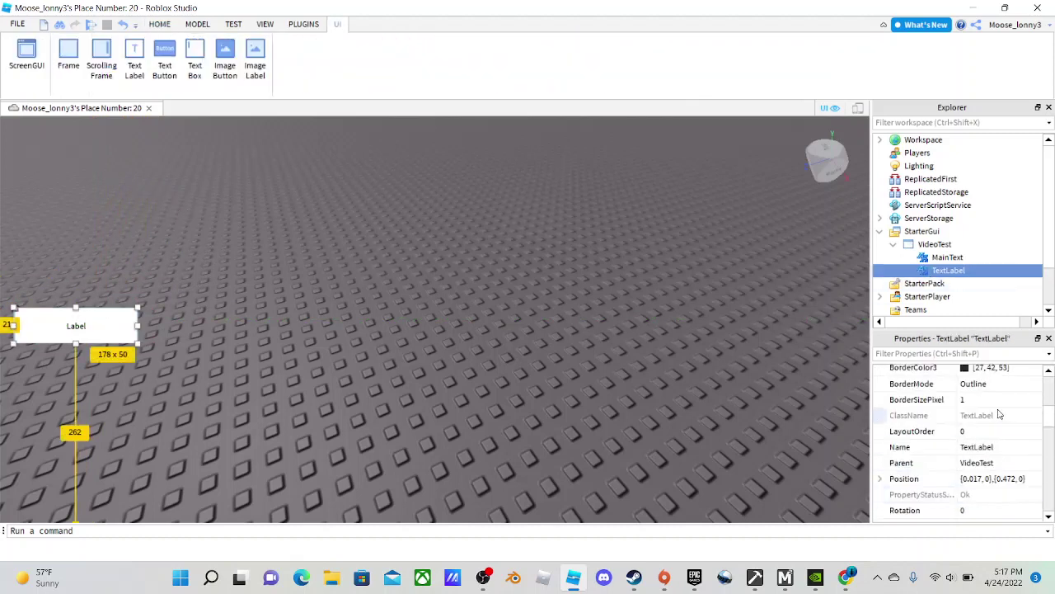
{"action": "left_click", "coordinate": [995, 399]}
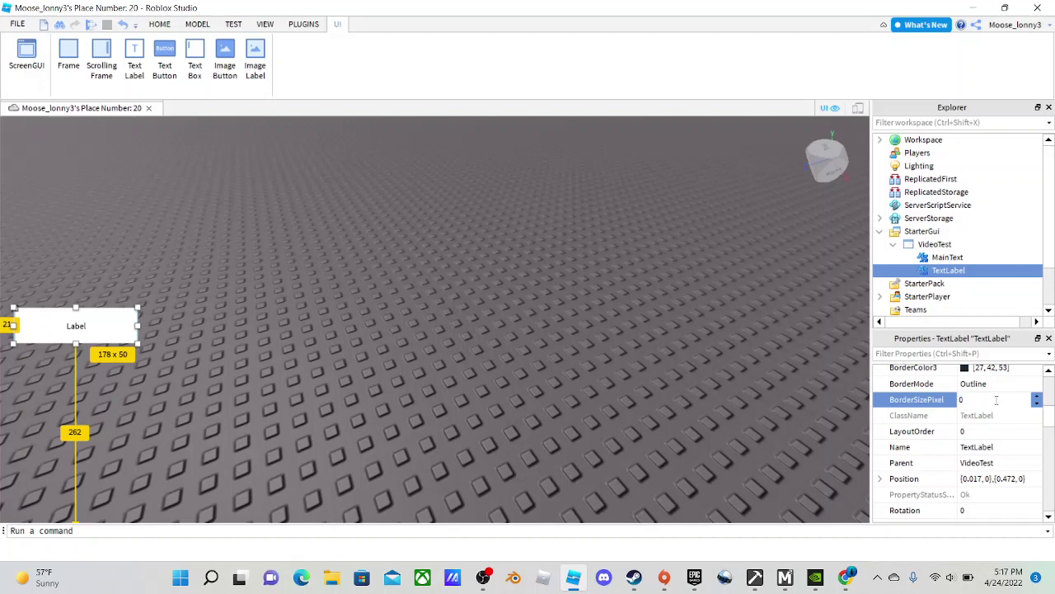
{"action": "key", "text": "Return"}
{"action": "left_click", "coordinate": [451, 221]}
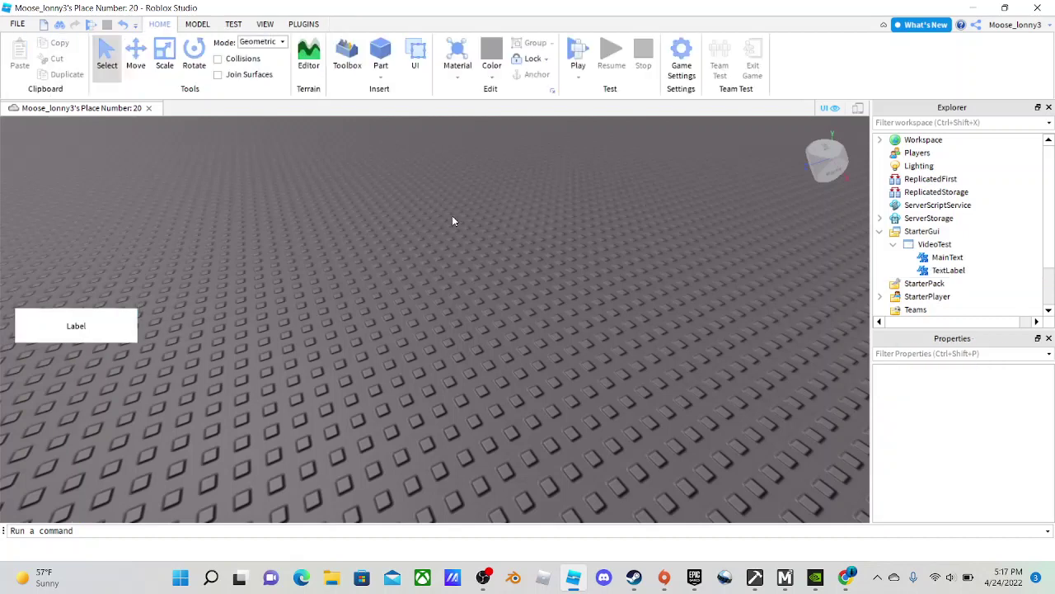
{"action": "left_click", "coordinate": [947, 257]}
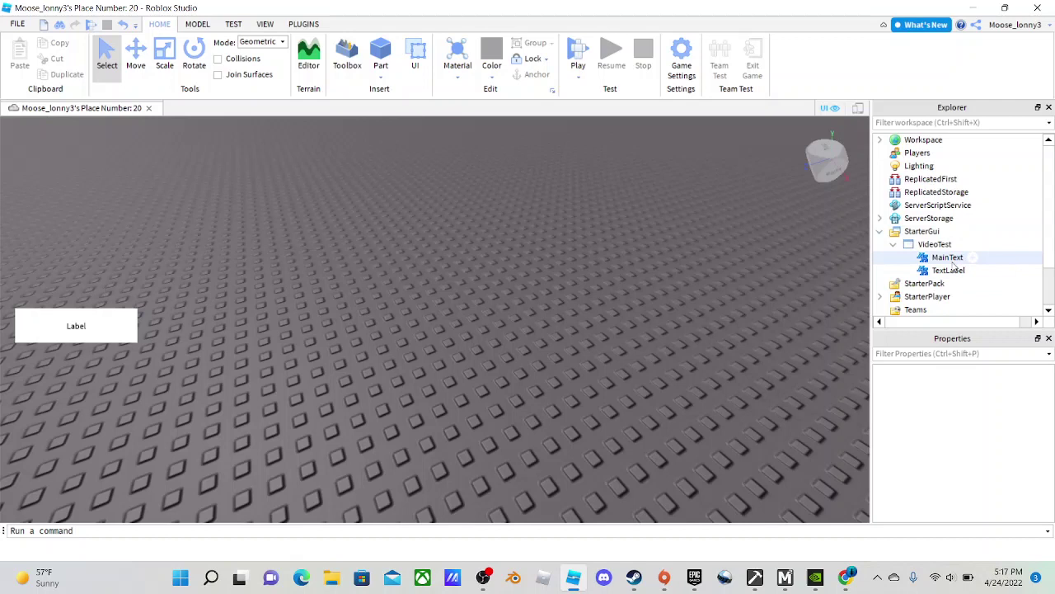
{"action": "left_click", "coordinate": [948, 271]}
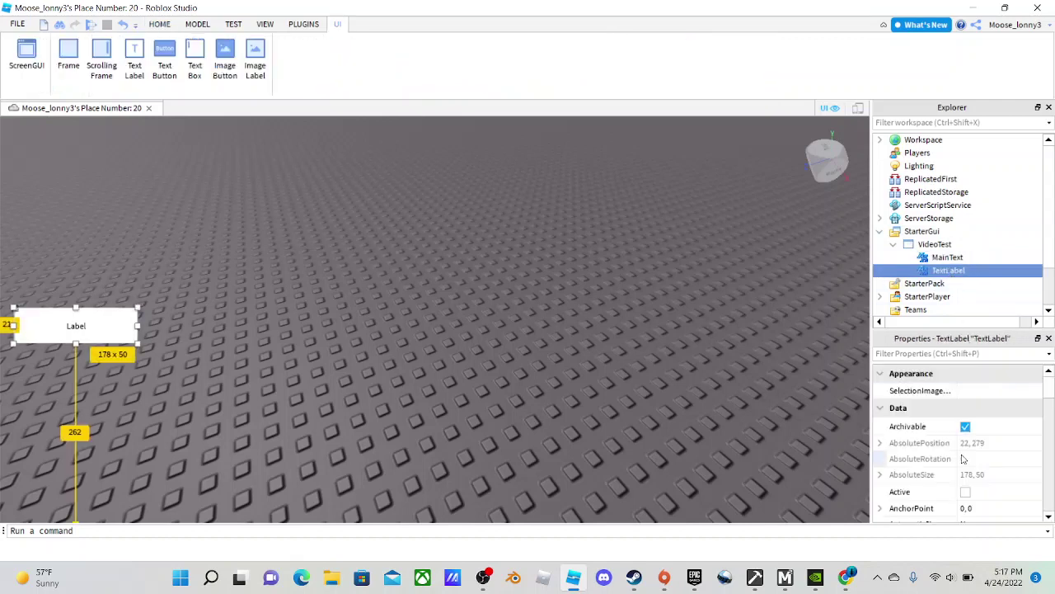
{"action": "scroll", "coordinate": [987, 476], "scroll_direction": "down", "scroll_amount": 1}
{"action": "scroll", "coordinate": [988, 474], "scroll_direction": "down", "scroll_amount": 2}
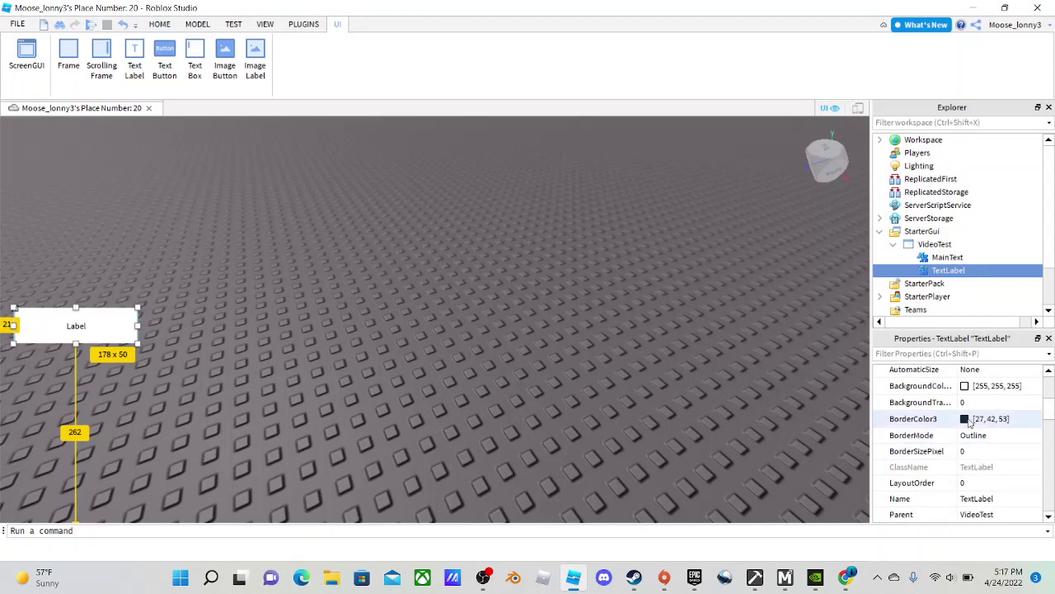
{"action": "scroll", "coordinate": [959, 419], "scroll_direction": "up", "scroll_amount": 1}
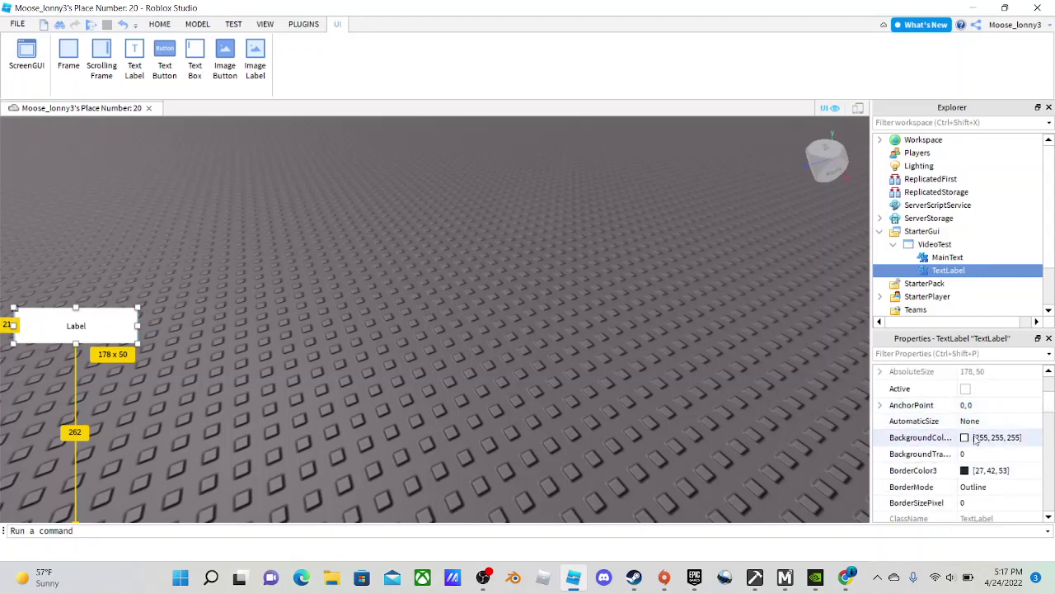
Step: Copy MainText's cyan BackgroundColor3 value onto the duplicate TextLabel
{"action": "left_click", "coordinate": [965, 437]}
{"action": "left_click_drag", "start_coordinate": [589, 189], "coordinate": [598, 180]}
{"action": "left_click", "coordinate": [695, 144]}
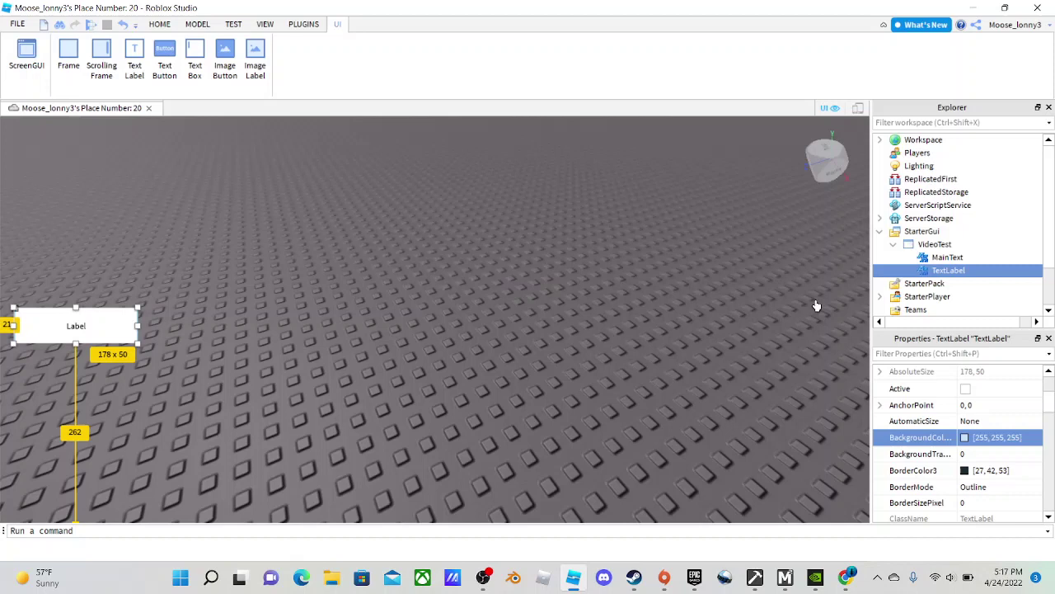
{"action": "left_click", "coordinate": [948, 257]}
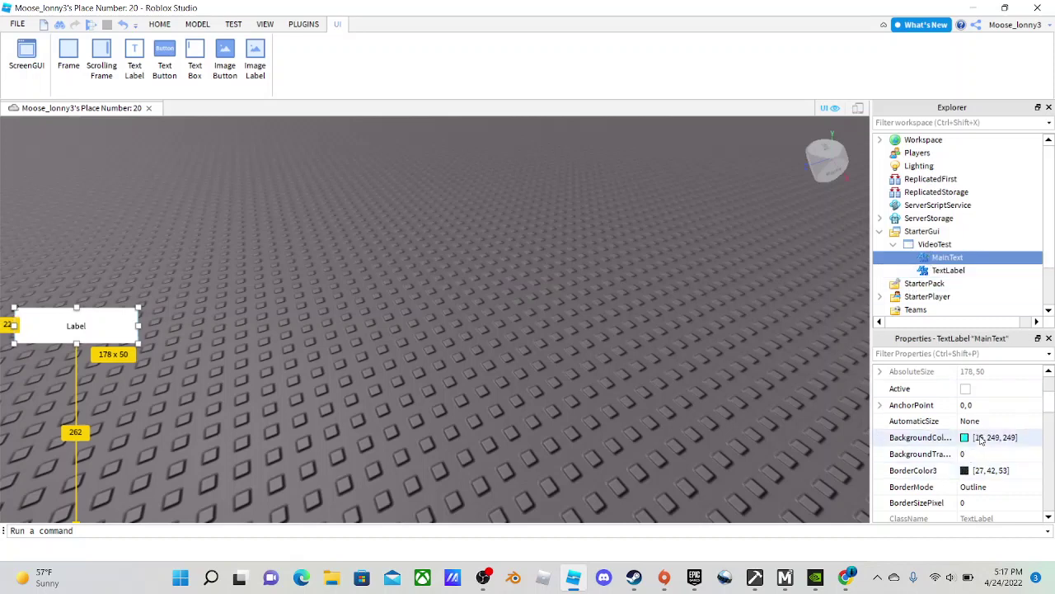
{"action": "left_click", "coordinate": [1028, 443]}
{"action": "key", "text": "ctrl+c"}
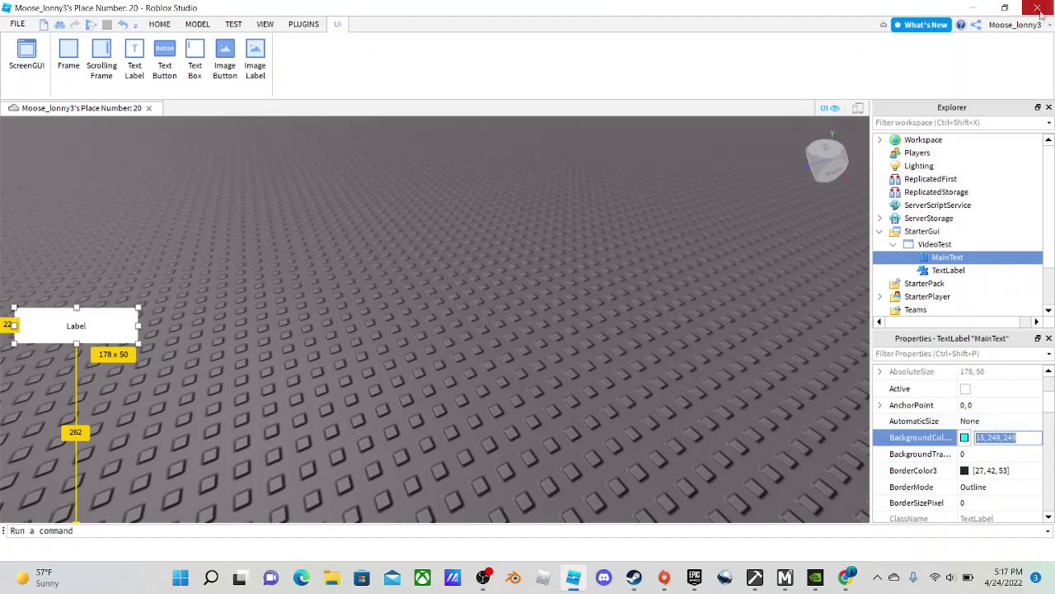
{"action": "left_click", "coordinate": [948, 271]}
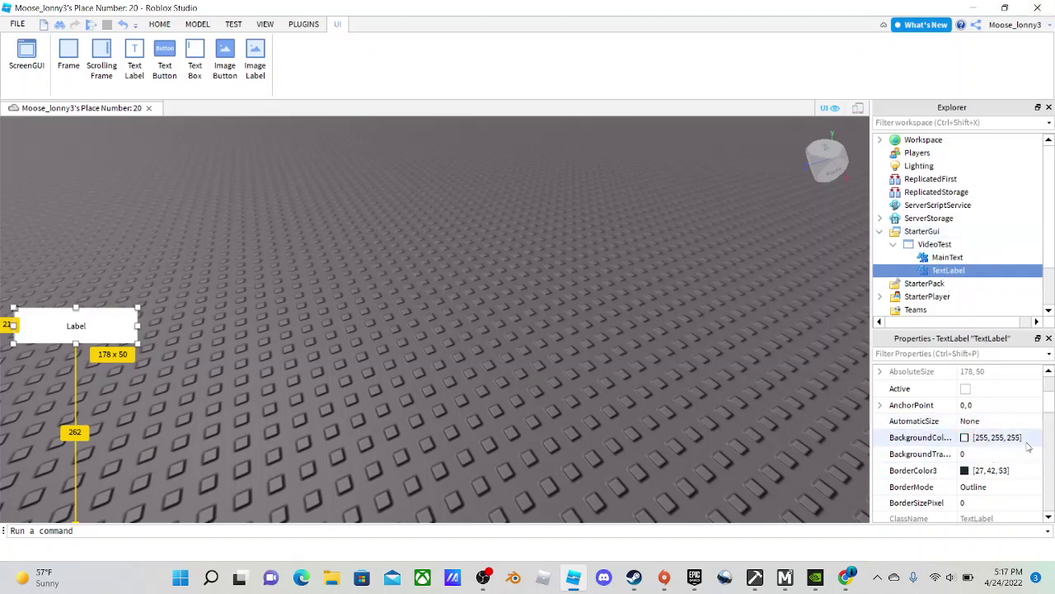
{"action": "left_click", "coordinate": [1030, 440]}
{"action": "key", "text": "ctrl+v"}
{"action": "key", "text": "Return"}
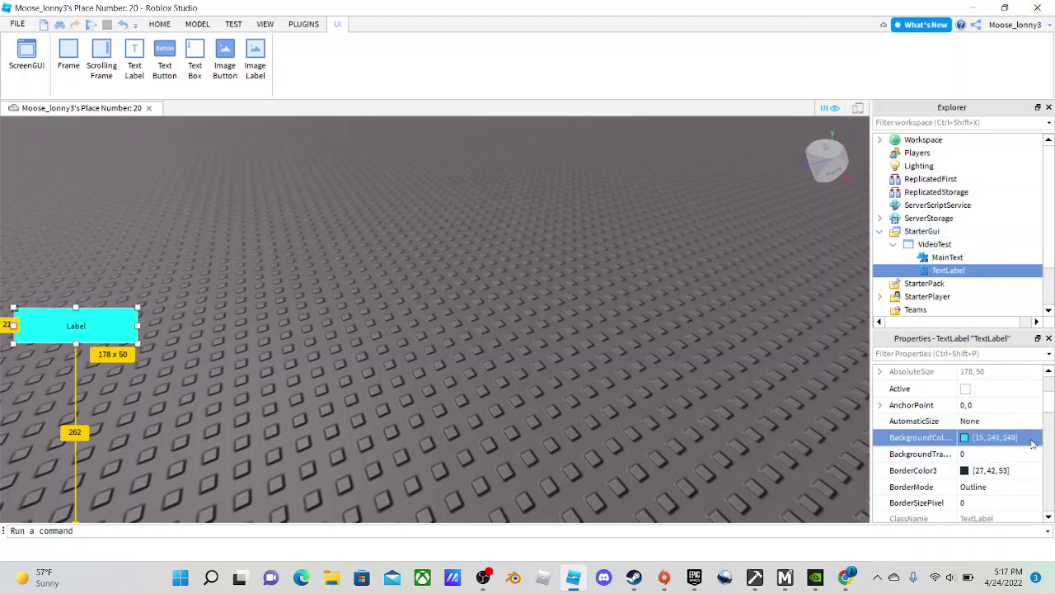
Step: Darken the duplicate's background to 12, 213, 213 by lowering its brightness
{"action": "left_click", "coordinate": [964, 437]}
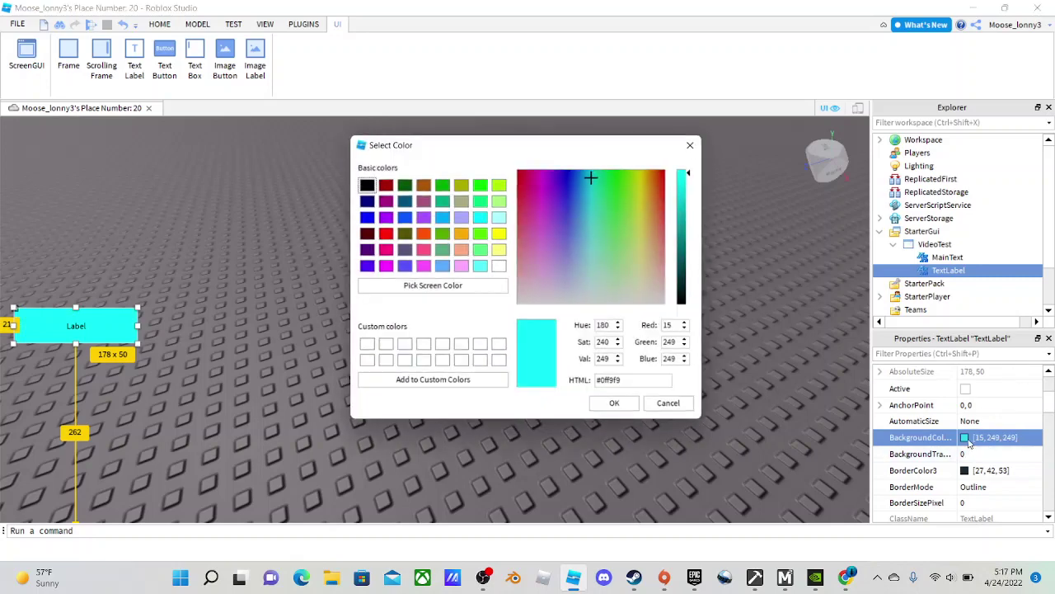
{"action": "left_click_drag", "start_coordinate": [695, 172], "coordinate": [695, 193]}
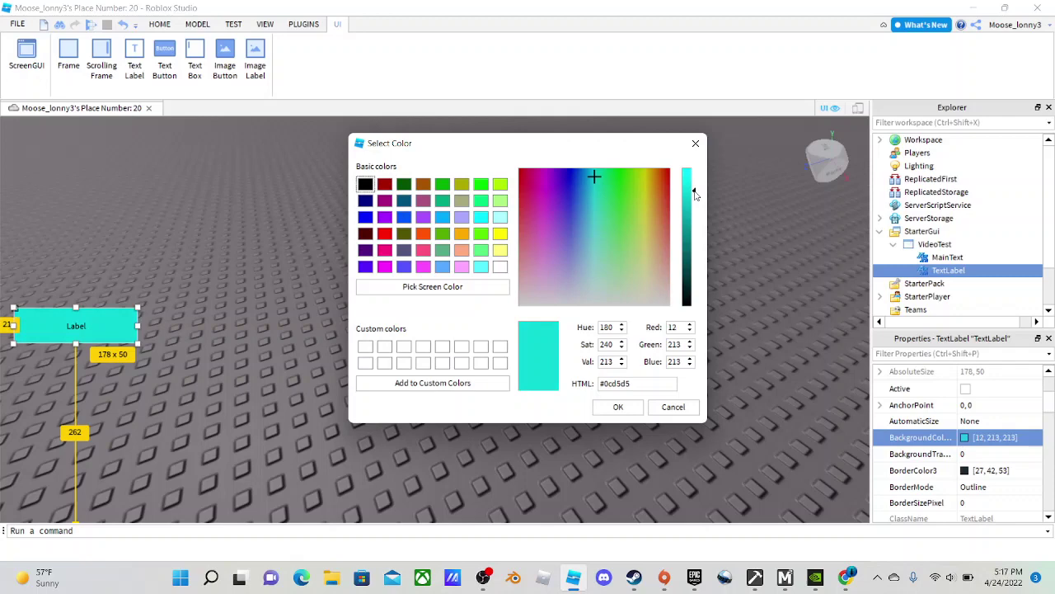
{"action": "left_click", "coordinate": [642, 405]}
{"action": "left_click", "coordinate": [582, 159]}
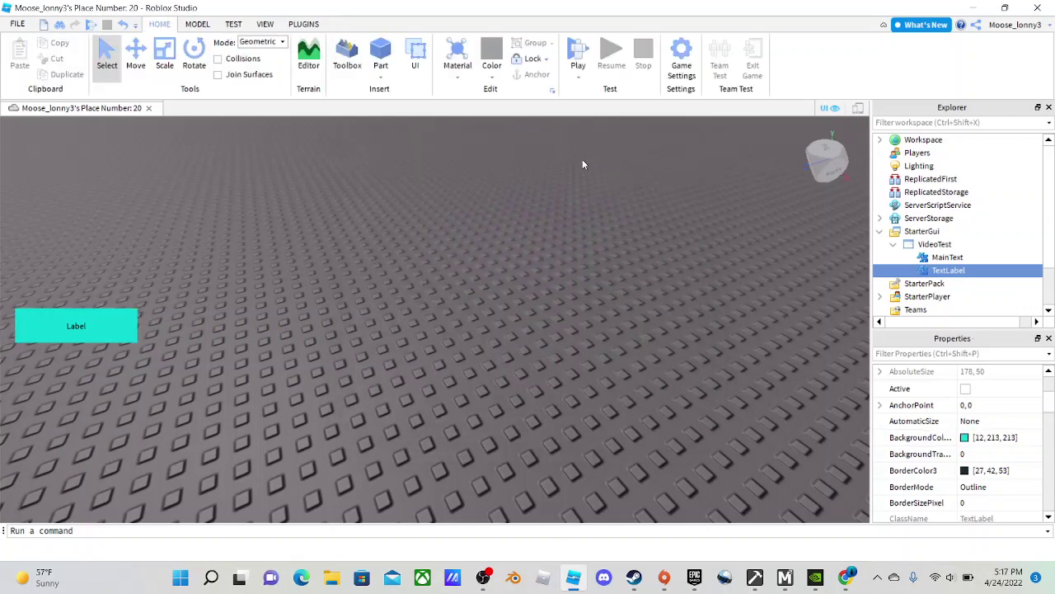
Step: Rename the duplicate TextLabel to 3DLook
{"action": "left_click", "coordinate": [948, 270]}
{"action": "key", "text": "F2"}
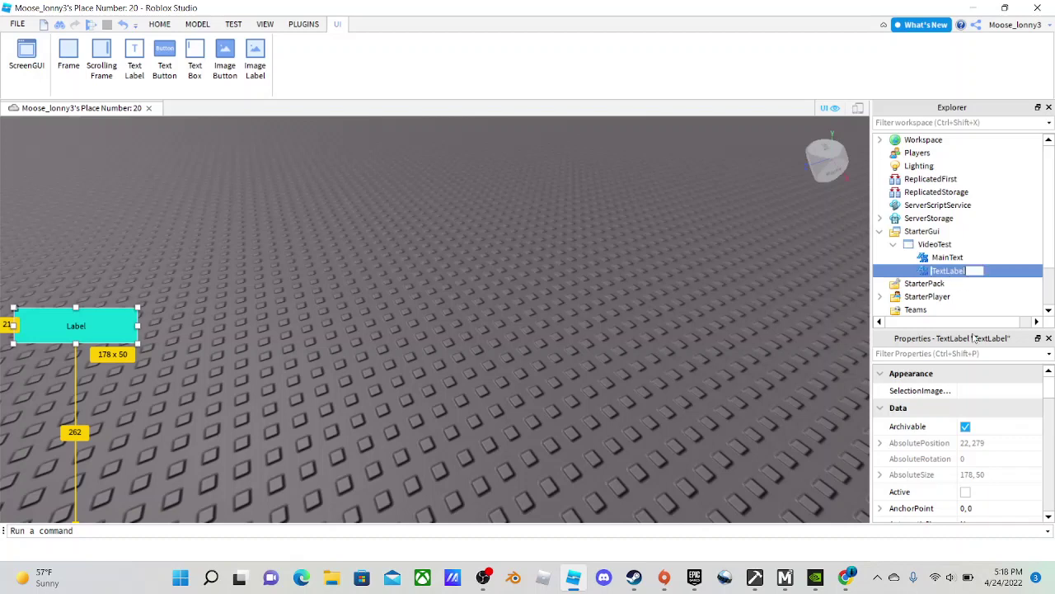
{"action": "key", "text": "BackSpace"}
{"action": "type", "text": "Look"}
{"action": "key", "text": "Return"}
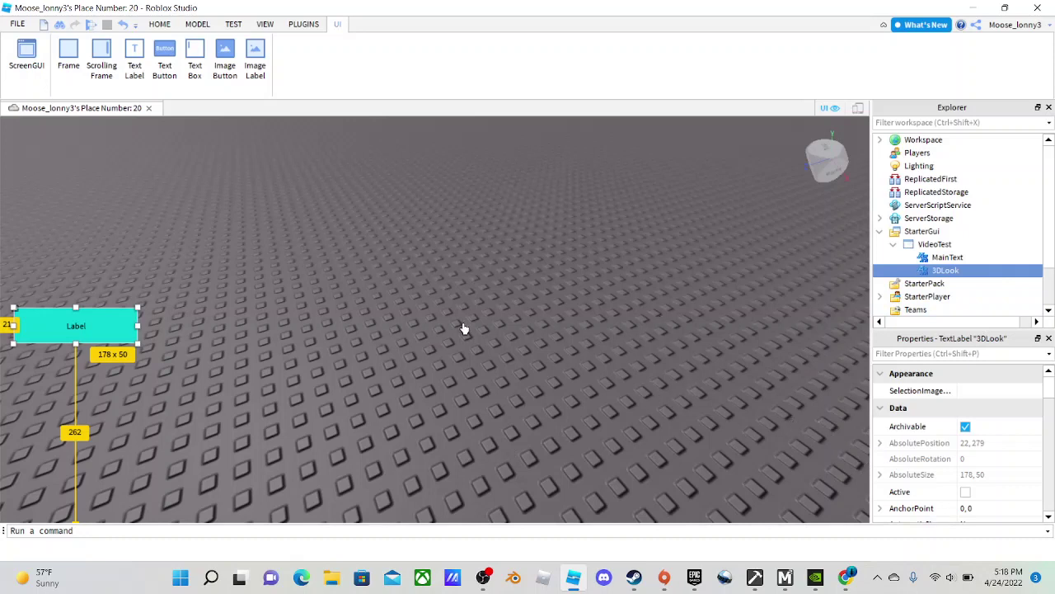
Step: Clear the 3DLook label's ZIndex value in Properties
{"action": "scroll", "coordinate": [963, 405], "scroll_direction": "down", "scroll_amount": 2}
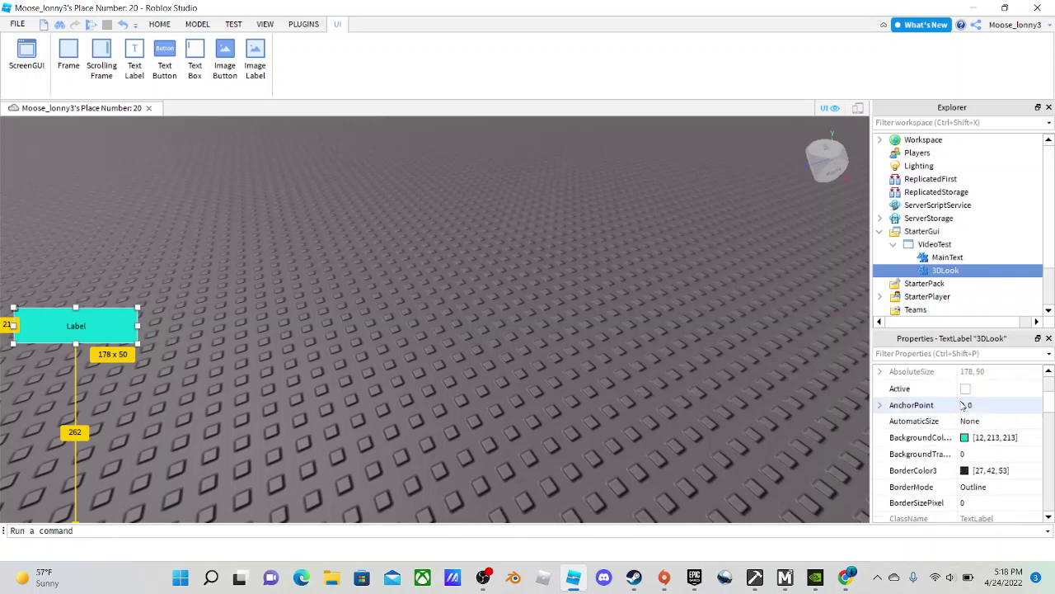
{"action": "scroll", "coordinate": [964, 413], "scroll_direction": "down", "scroll_amount": 6}
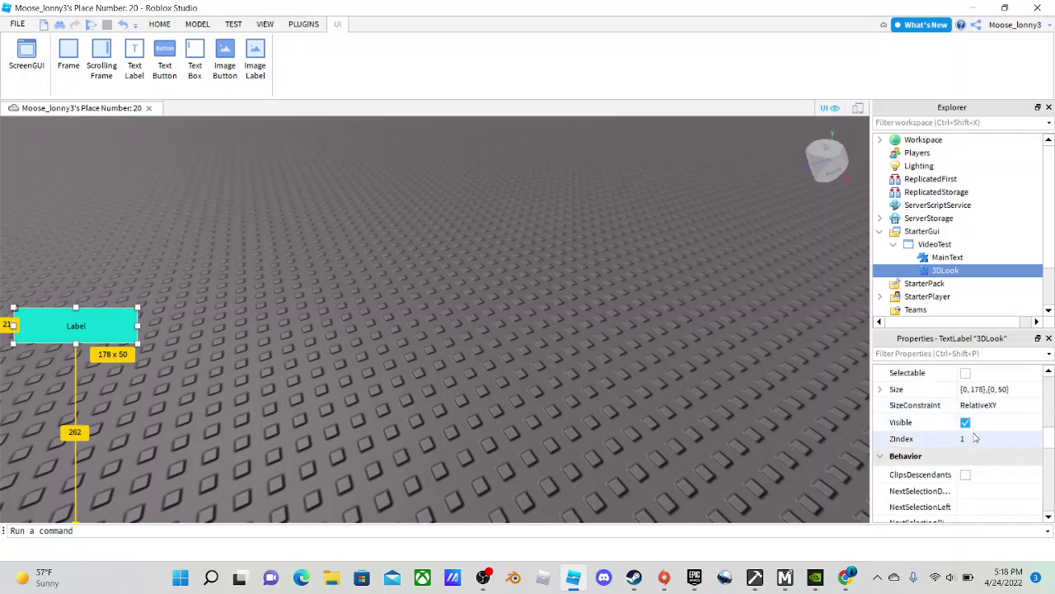
{"action": "left_click", "coordinate": [975, 438]}
{"action": "key", "text": "BackSpace"}
Step: Set 3DLook's ZIndex to 0 and stretch it to about 178 x 62 below MainText
{"action": "type", "text": "0"}
{"action": "key", "text": "Return"}
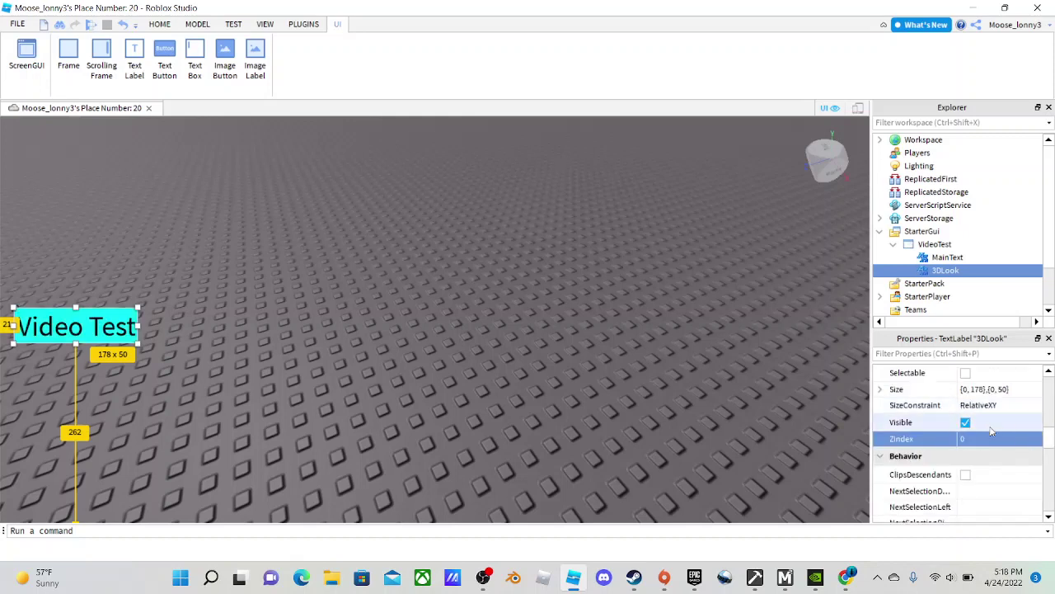
{"action": "left_click", "coordinate": [618, 287]}
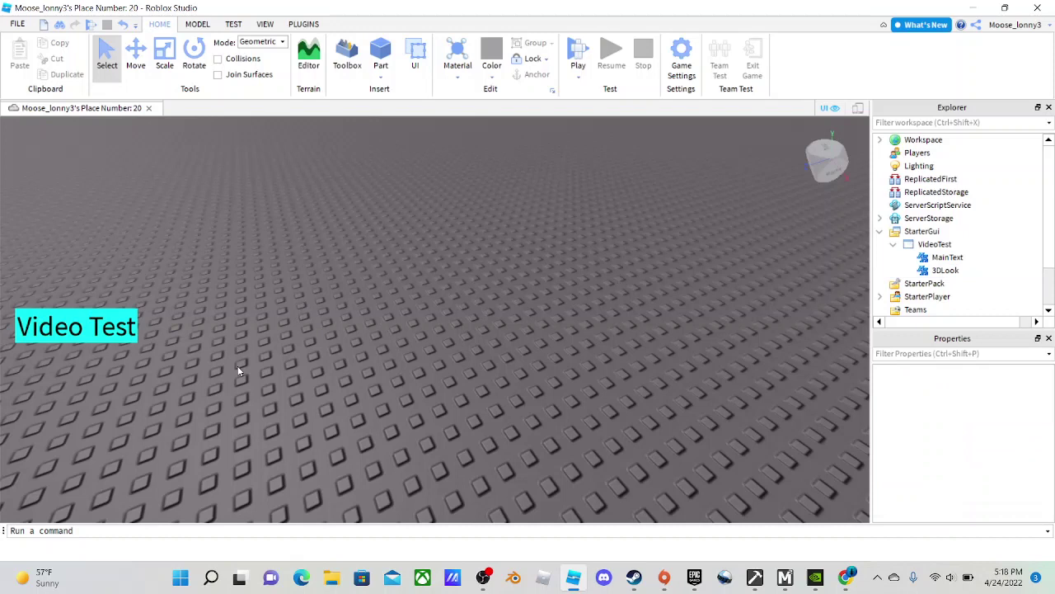
{"action": "left_click", "coordinate": [947, 270]}
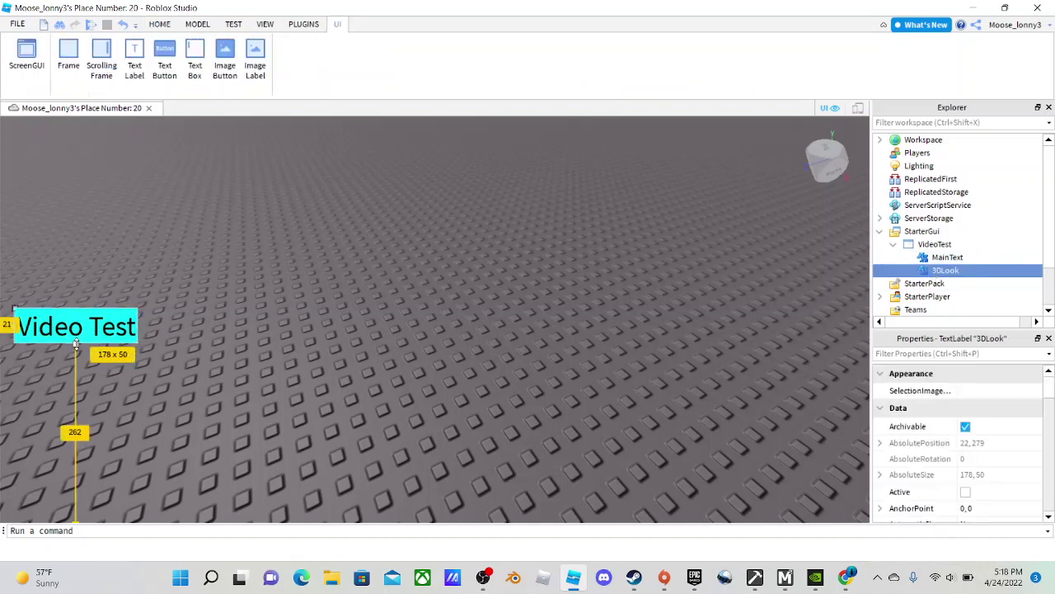
{"action": "left_click_drag", "start_coordinate": [75, 344], "coordinate": [74, 351]}
{"action": "left_click", "coordinate": [122, 352]}
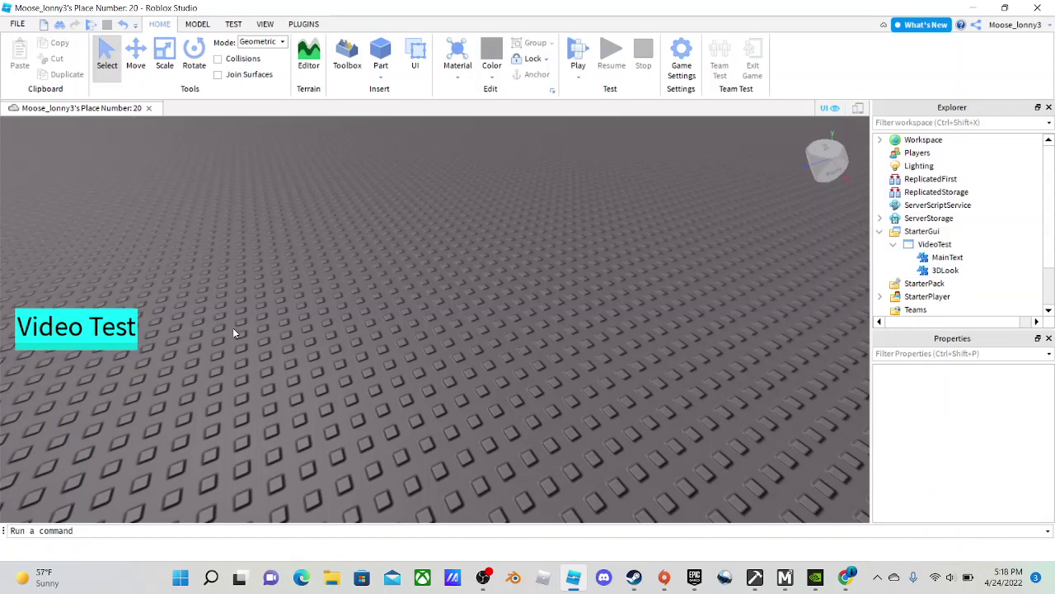
{"action": "left_click", "coordinate": [945, 270]}
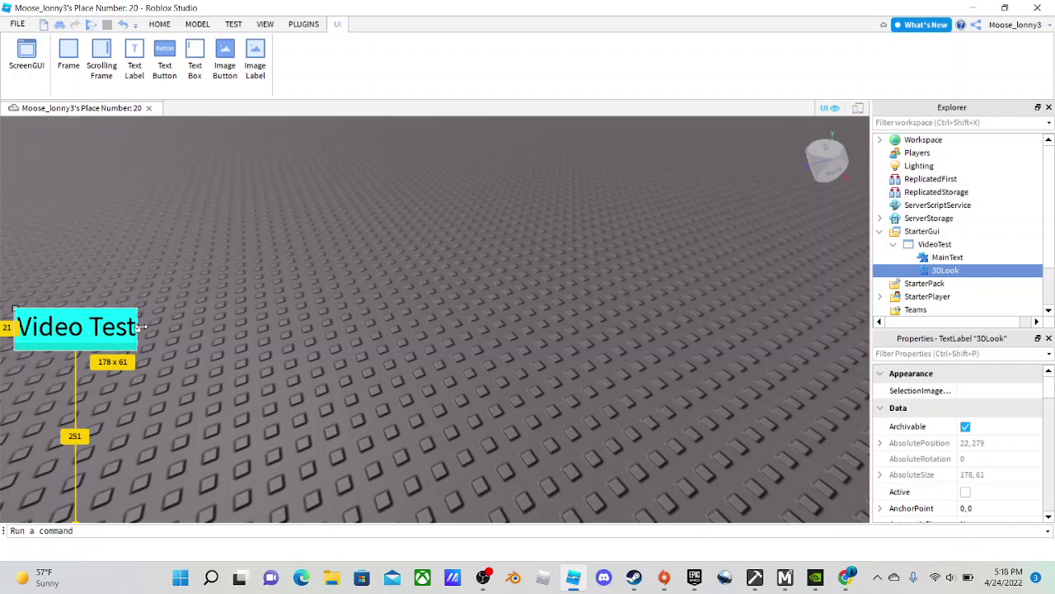
{"action": "left_click_drag", "start_coordinate": [138, 327], "coordinate": [144, 327]}
{"action": "left_click", "coordinate": [151, 353]}
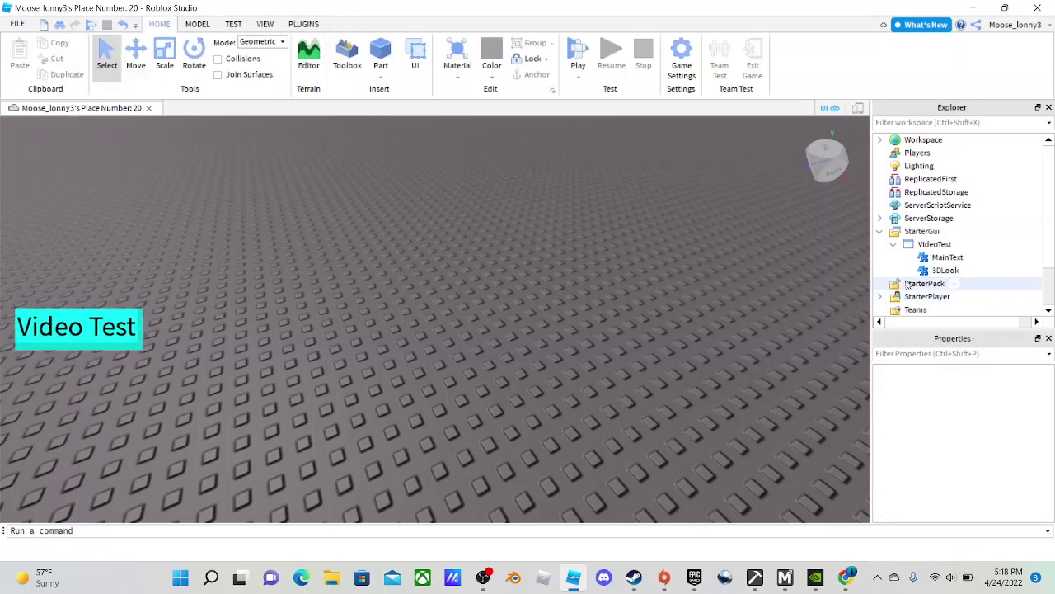
{"action": "left_click", "coordinate": [946, 270]}
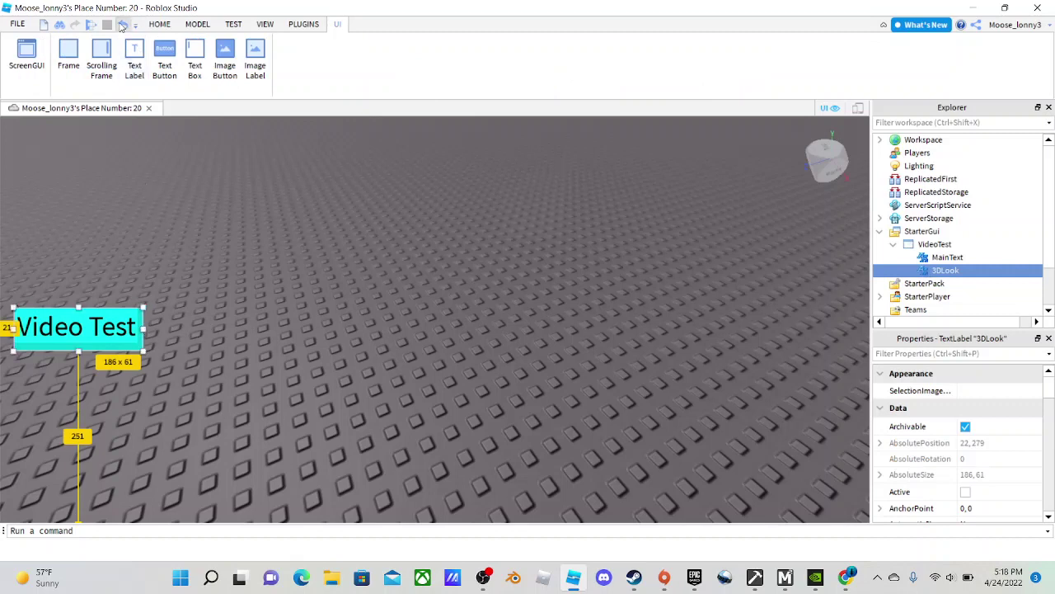
{"action": "left_click", "coordinate": [220, 171]}
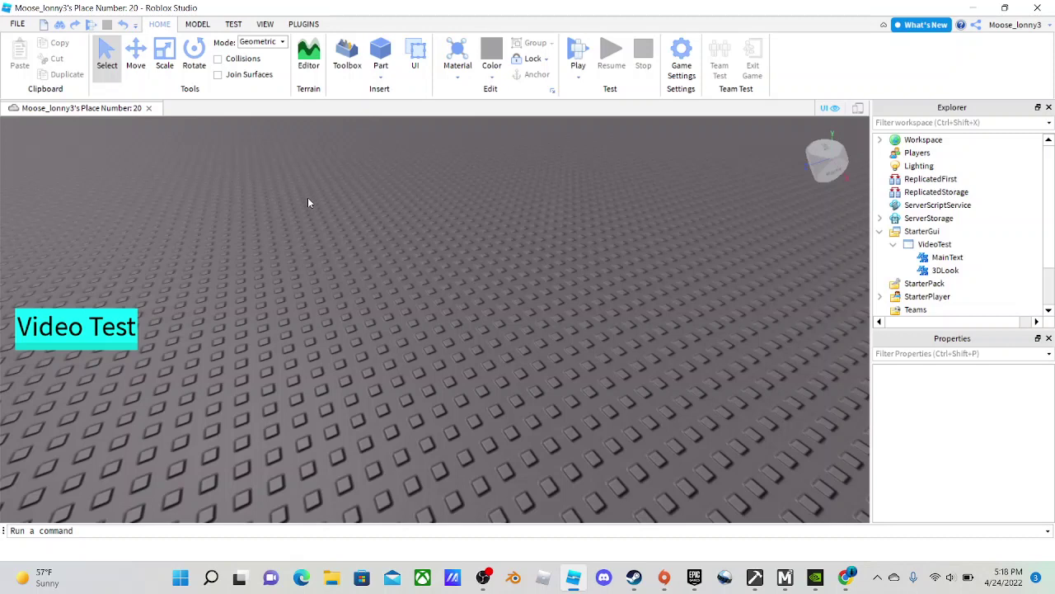
Step: Lower the 3DLook label's BackgroundColor3 value to 184, giving a deeper cyan of 10, 184, 184
{"action": "left_click", "coordinate": [930, 271]}
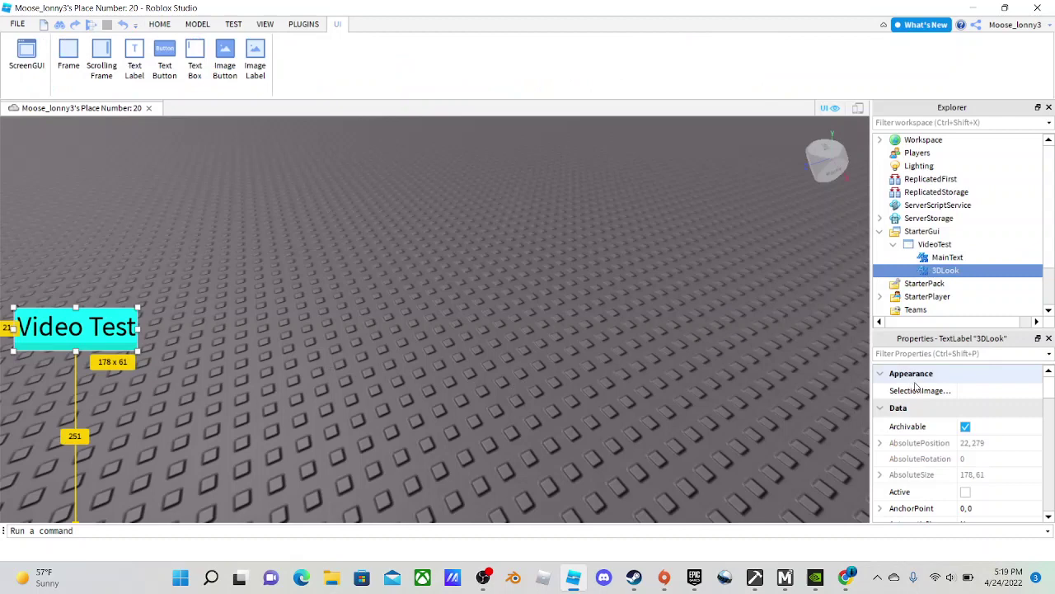
{"action": "scroll", "coordinate": [960, 428], "scroll_direction": "down", "scroll_amount": 2}
{"action": "scroll", "coordinate": [975, 440], "scroll_direction": "down", "scroll_amount": 1}
{"action": "left_click", "coordinate": [965, 436]}
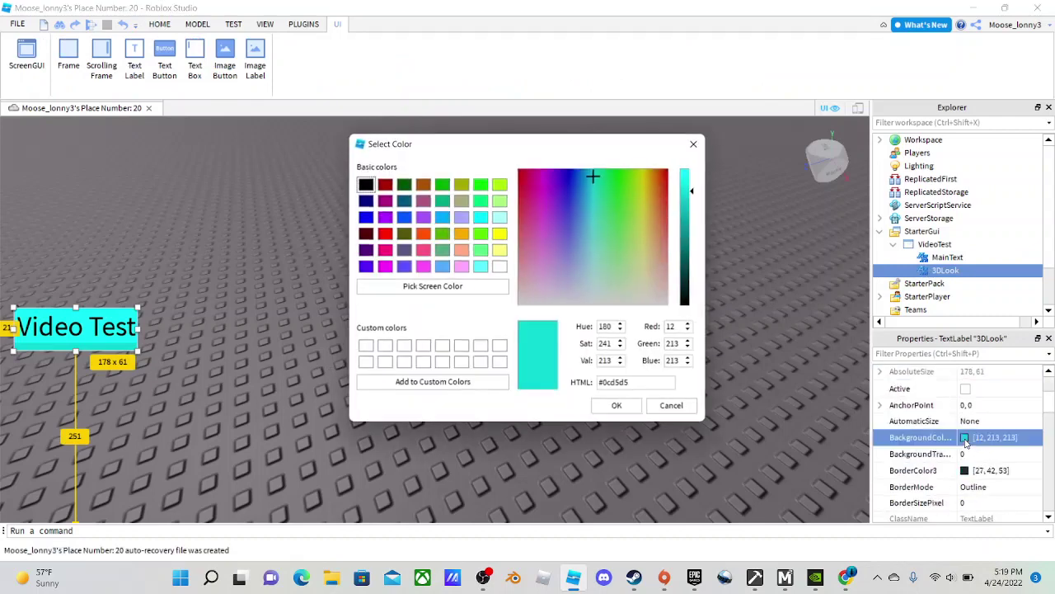
{"action": "left_click_drag", "start_coordinate": [691, 199], "coordinate": [684, 206]}
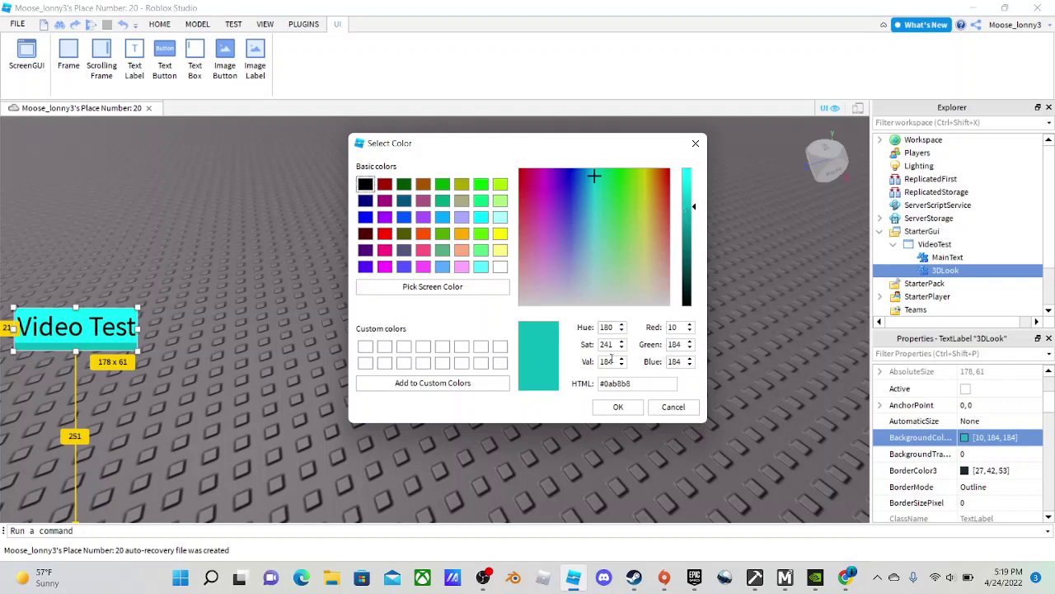
{"action": "left_click", "coordinate": [617, 407]}
{"action": "left_click", "coordinate": [220, 344]}
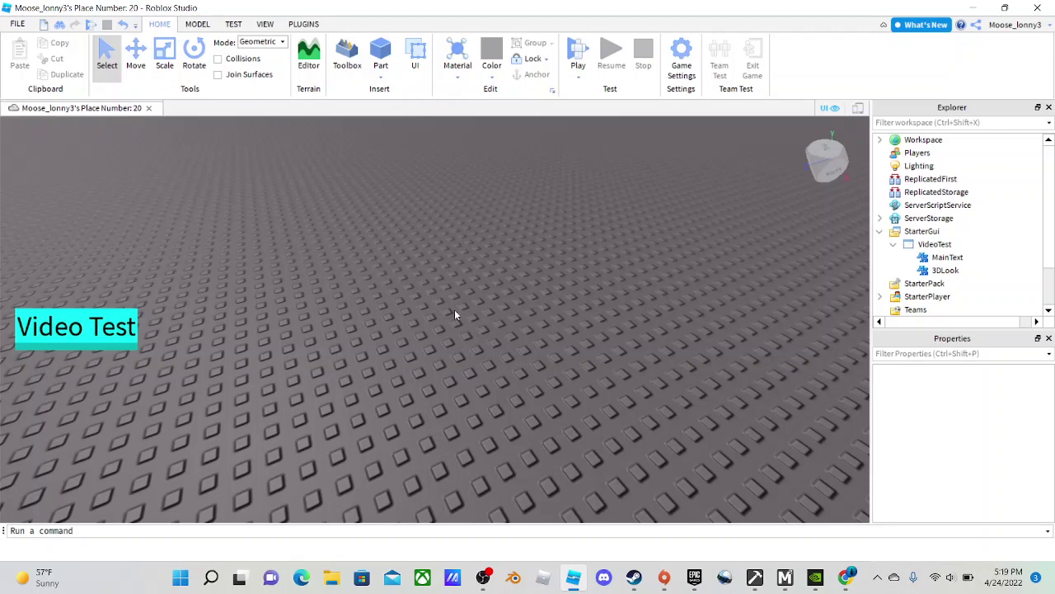
{"action": "left_click", "coordinate": [578, 56]}
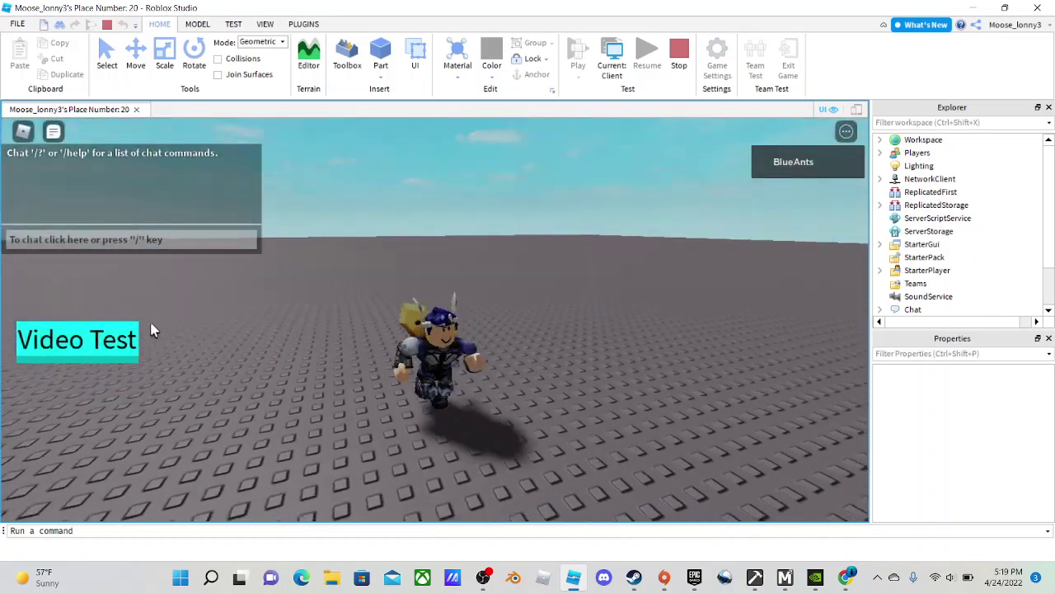
{"action": "key", "text": "s"}
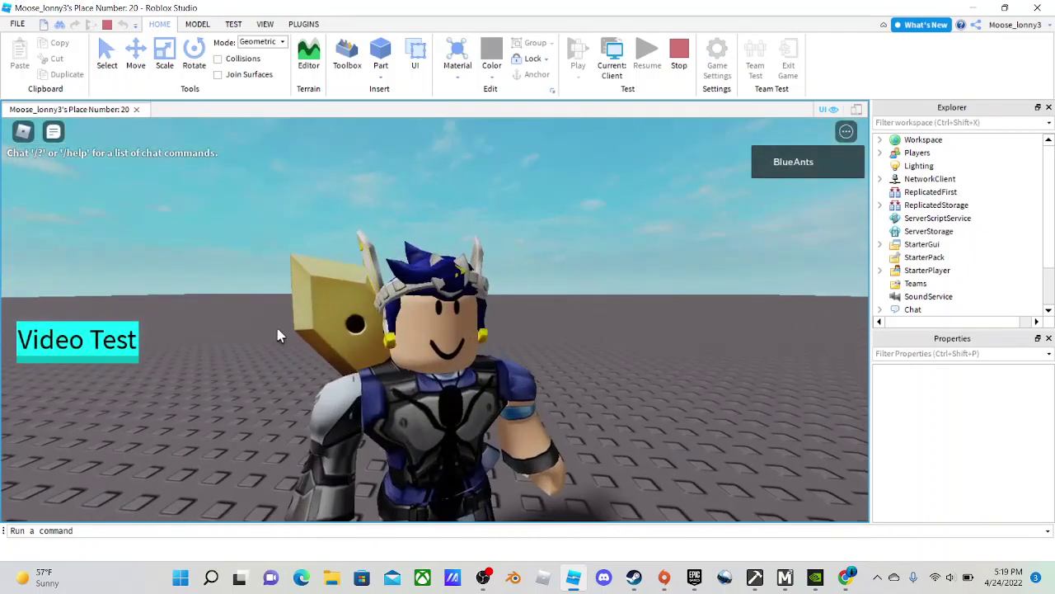
{"action": "key", "text": "w"}
{"action": "key", "text": "s"}
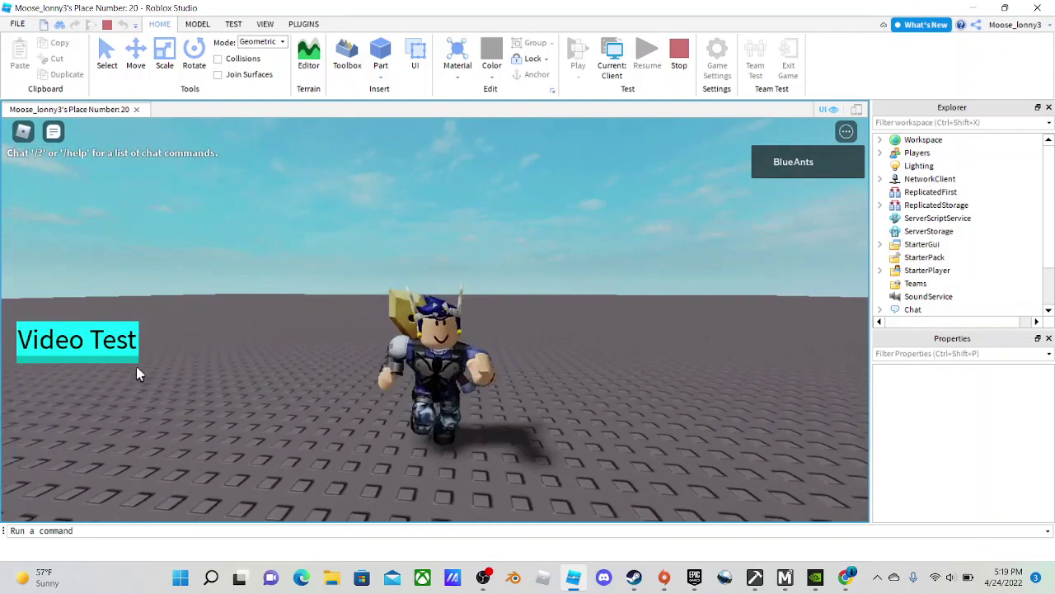
{"action": "left_click", "coordinate": [679, 56]}
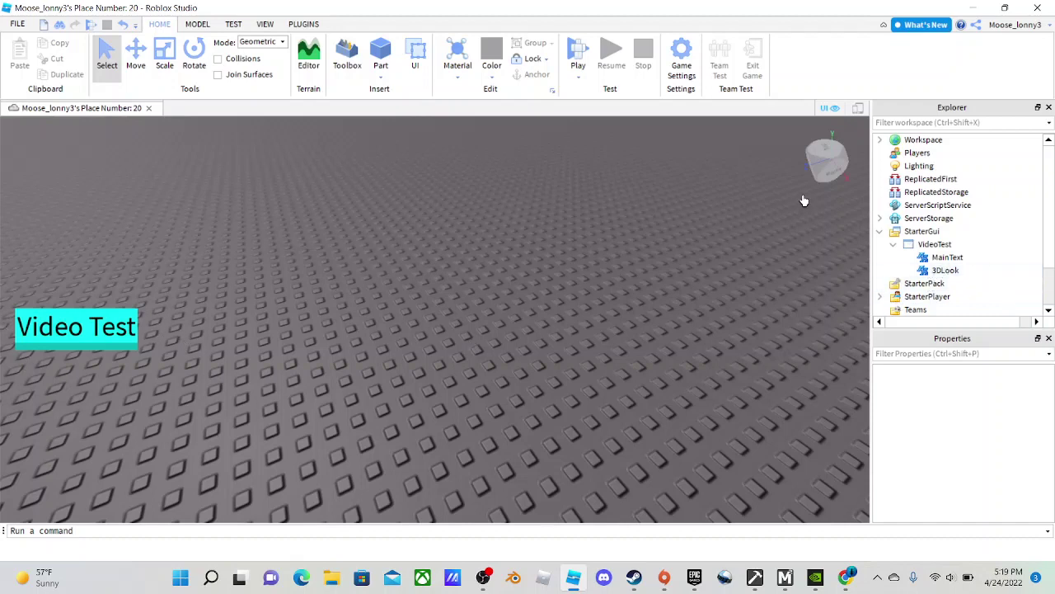
Step: Insert a UICorner object under both MainText and 3DLook, folding each row afterwards
{"action": "left_click", "coordinate": [953, 258]}
{"action": "left_click", "coordinate": [972, 258]}
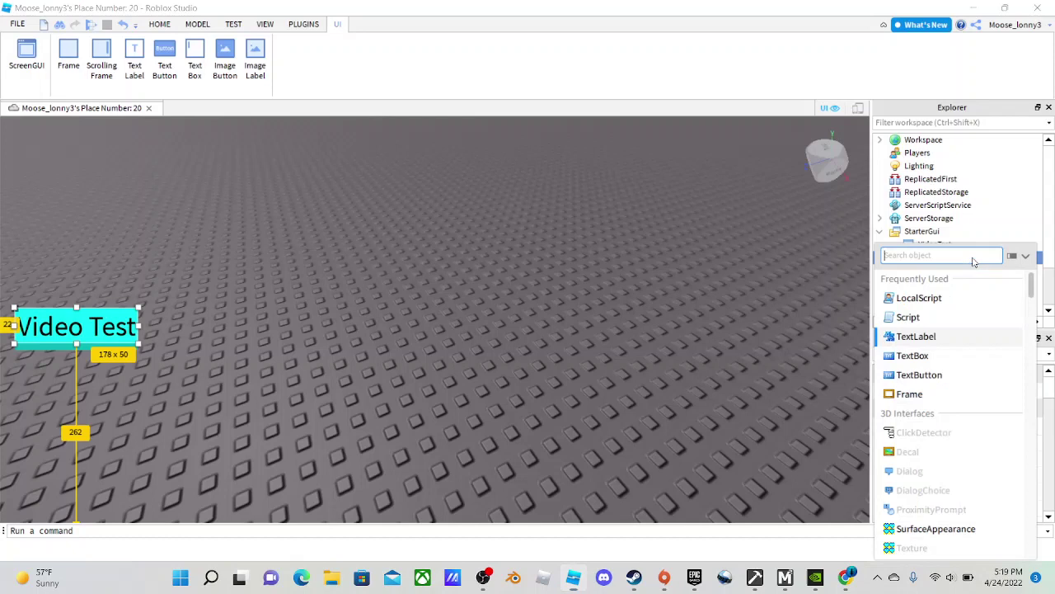
{"action": "type", "text": "UI"}
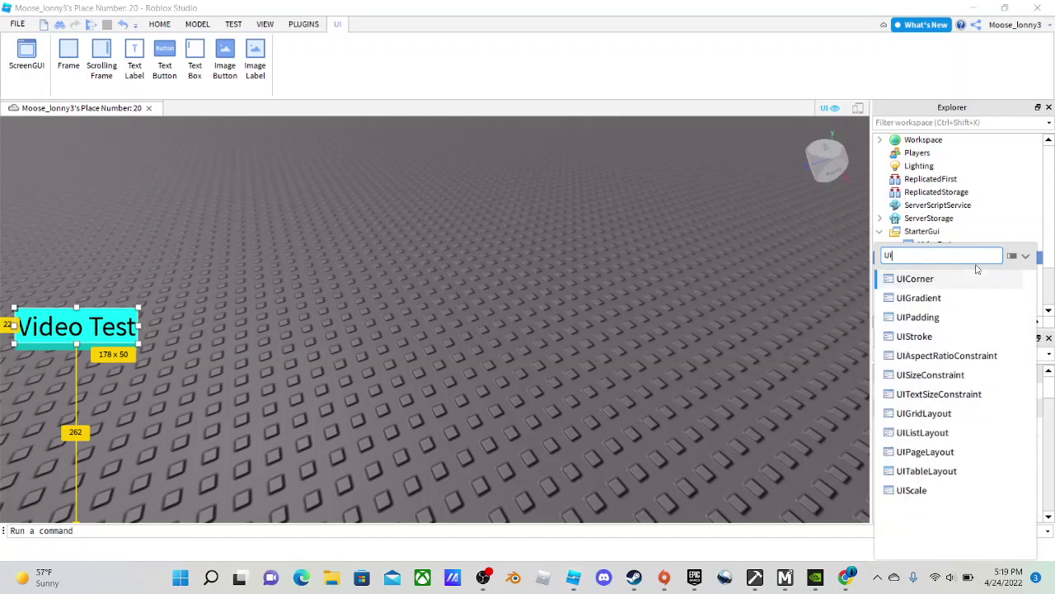
{"action": "left_click", "coordinate": [948, 278]}
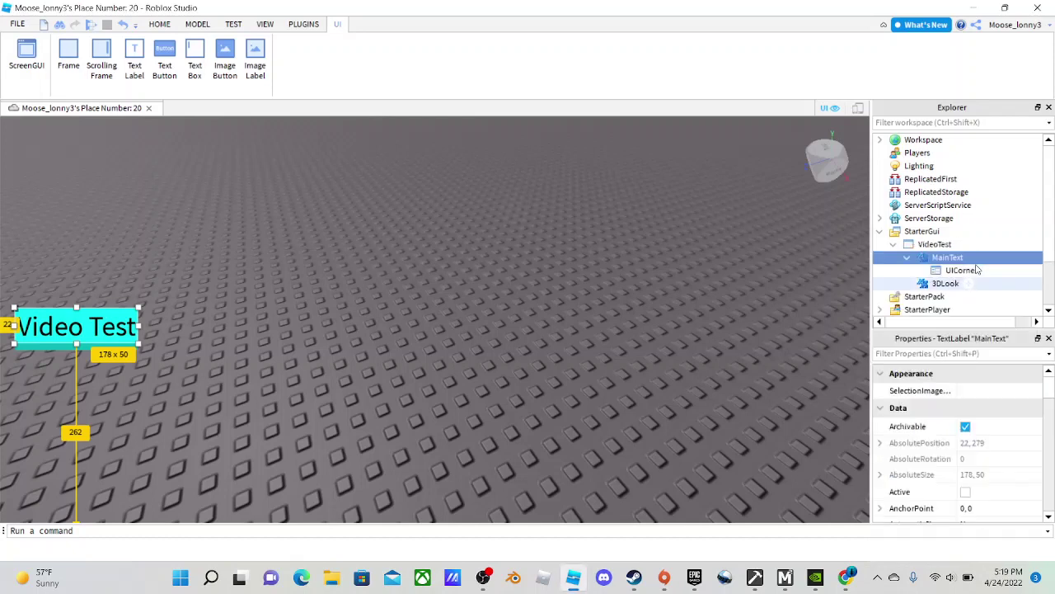
{"action": "left_click", "coordinate": [908, 258]}
{"action": "left_click", "coordinate": [973, 271]}
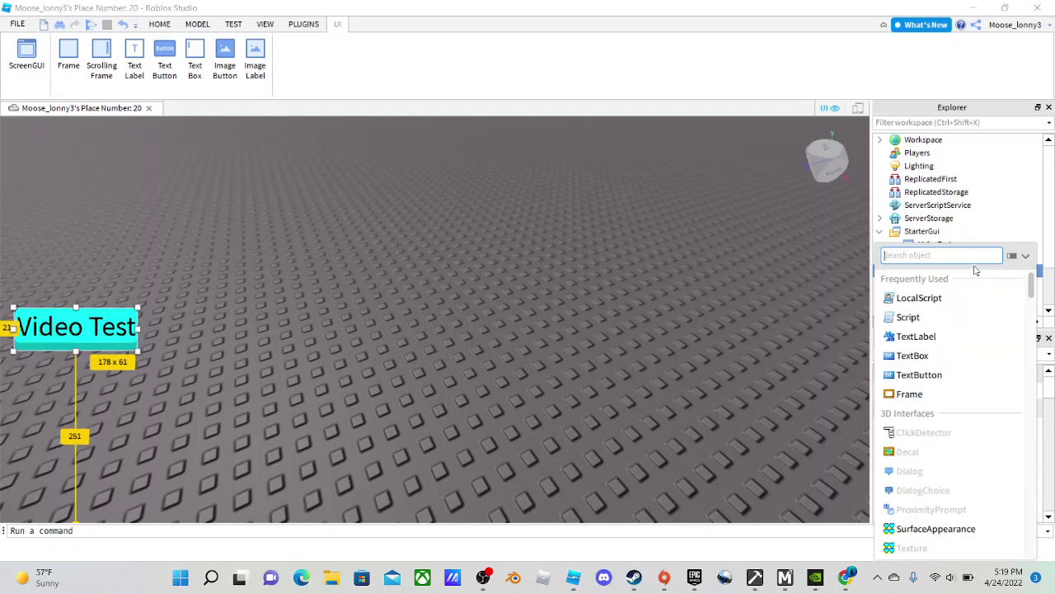
{"action": "type", "text": "UI"}
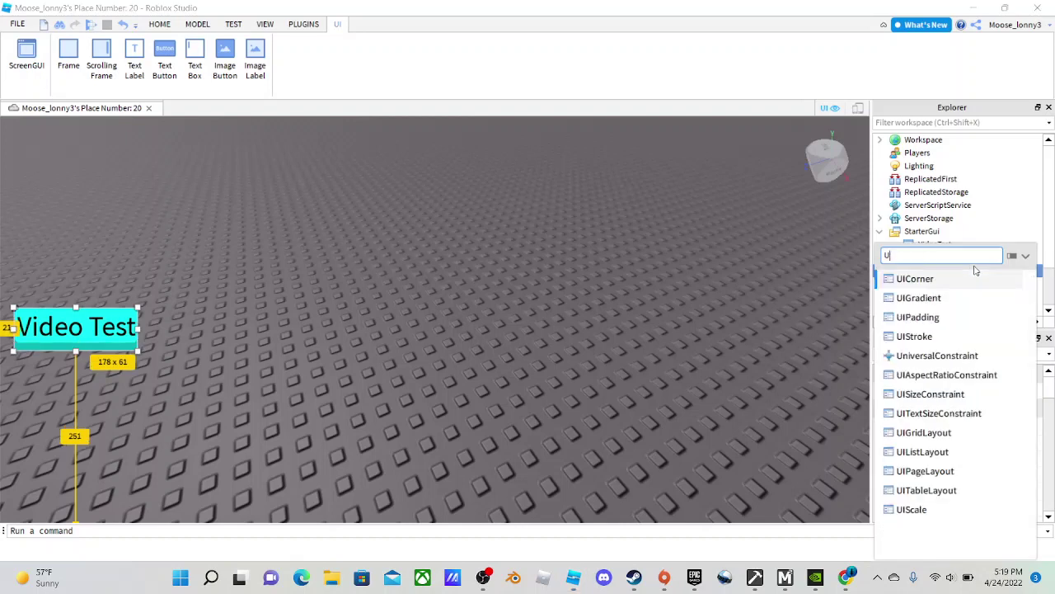
{"action": "left_click", "coordinate": [942, 280]}
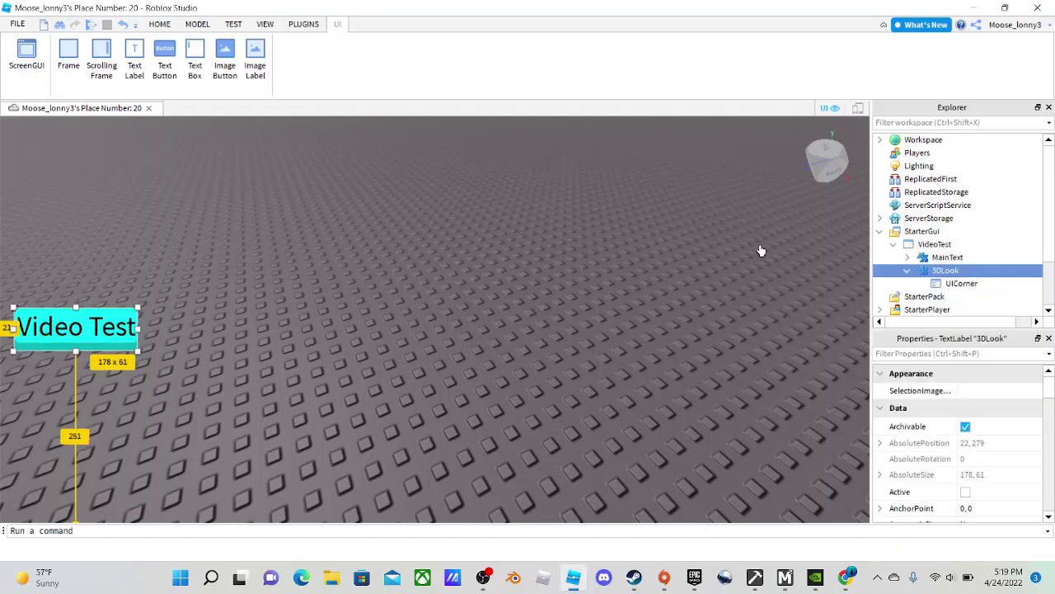
{"action": "left_click", "coordinate": [846, 227]}
{"action": "left_click", "coordinate": [907, 270]}
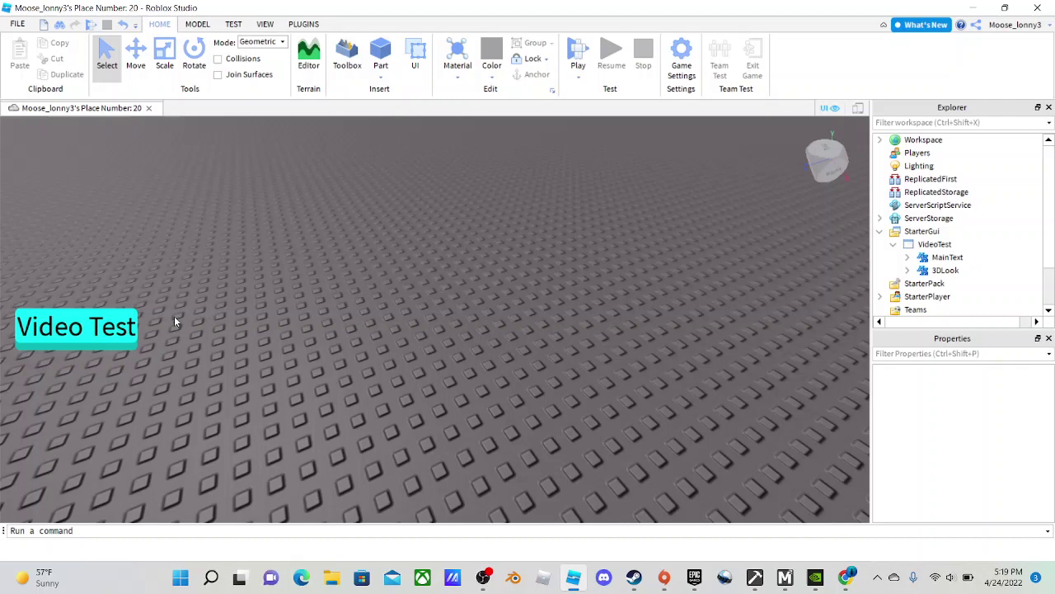
{"action": "left_click", "coordinate": [576, 49]}
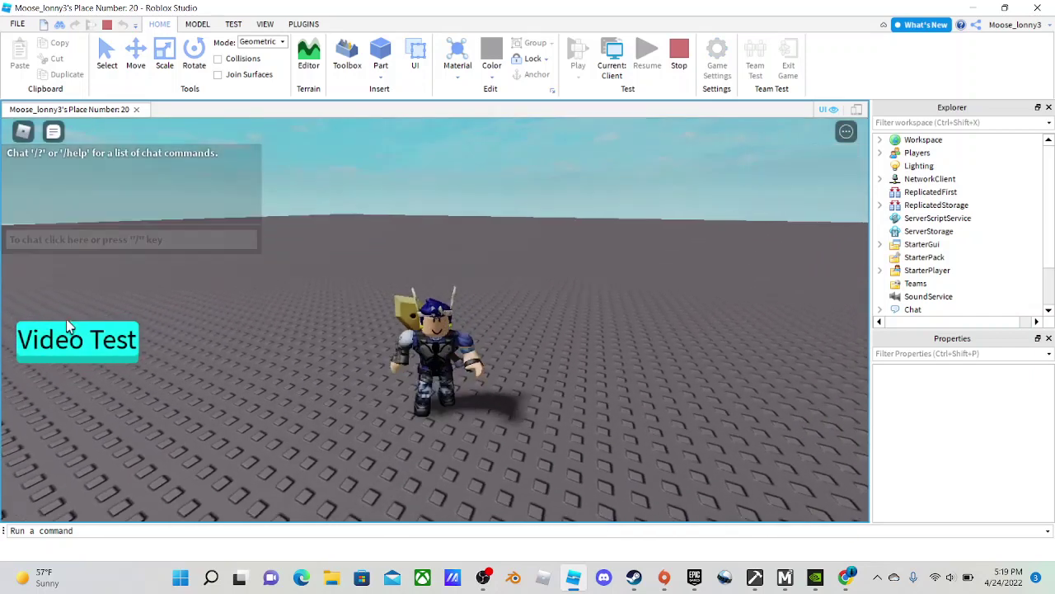
{"action": "left_click", "coordinate": [53, 132]}
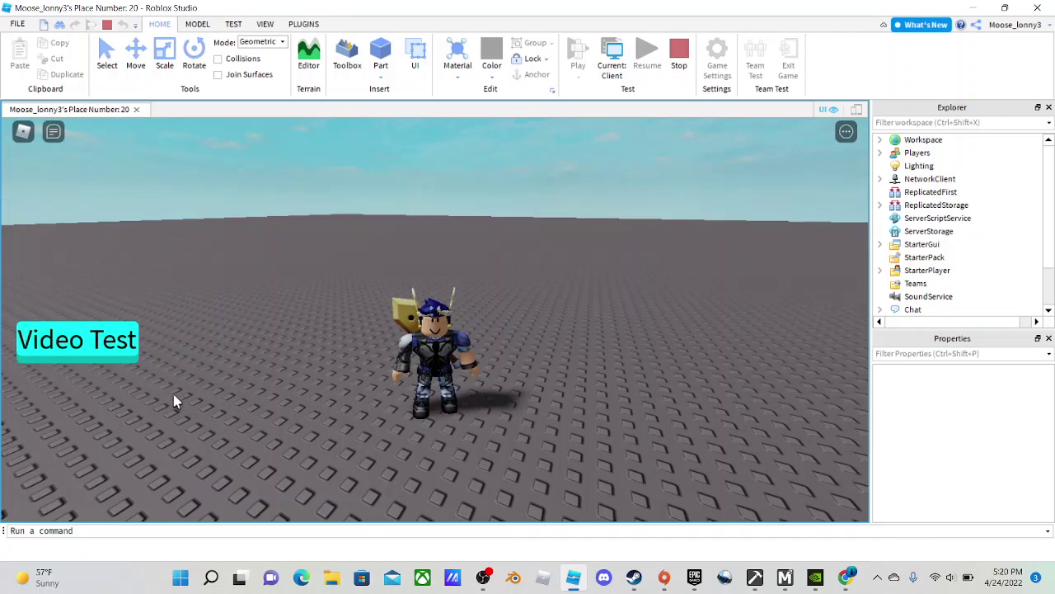
{"action": "left_click", "coordinate": [679, 56]}
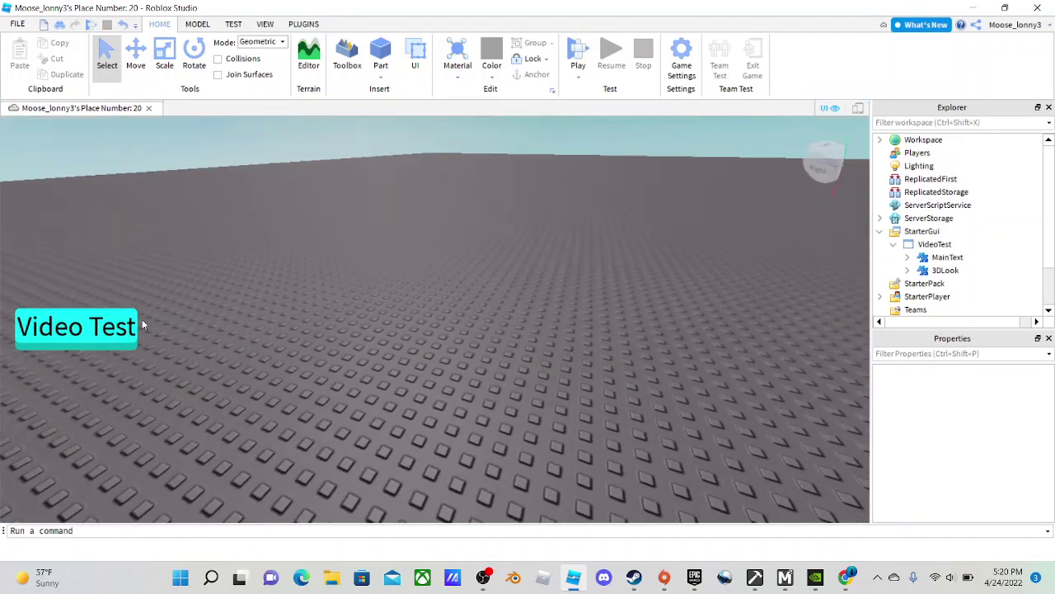
Step: Collapse the VideoTest and StarterGui branches in Explorer, then orbit the camera around the baseplate
{"action": "left_click", "coordinate": [893, 244]}
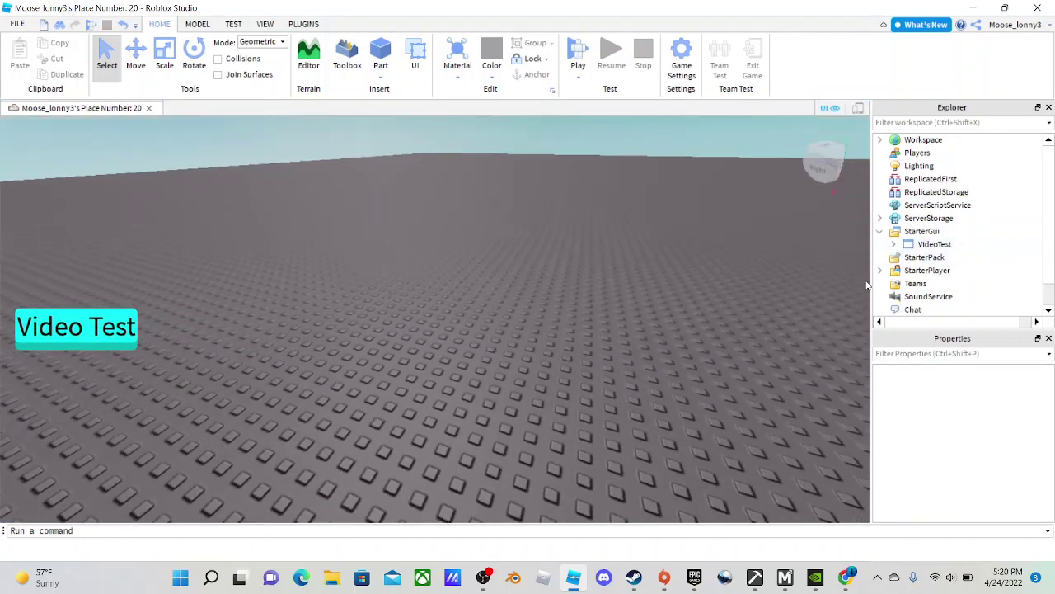
{"action": "left_click", "coordinate": [879, 231]}
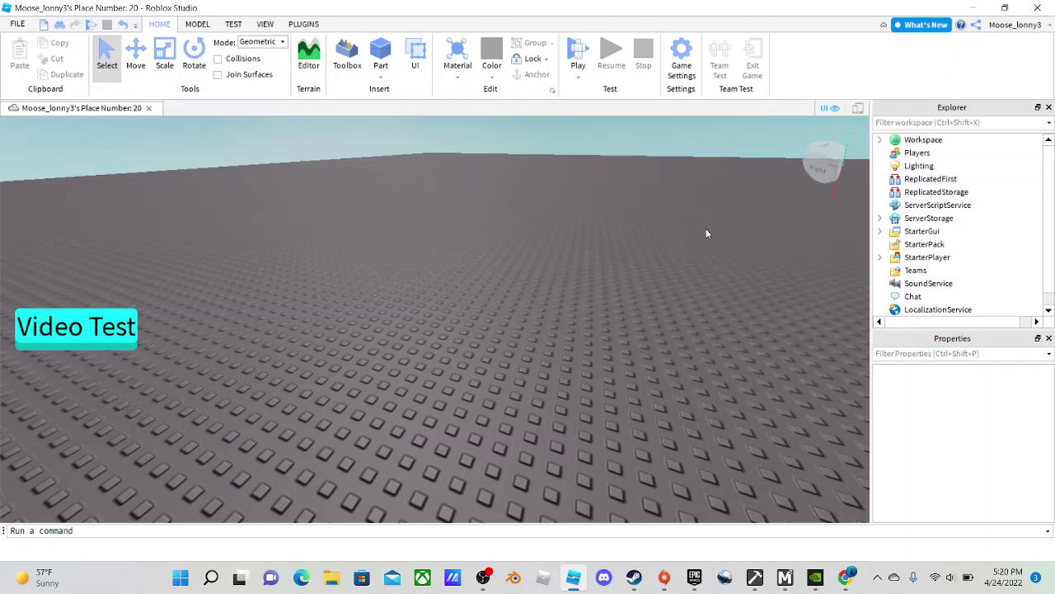
{"action": "right_click_drag", "start_coordinate": [706, 234], "coordinate": [747, 217]}
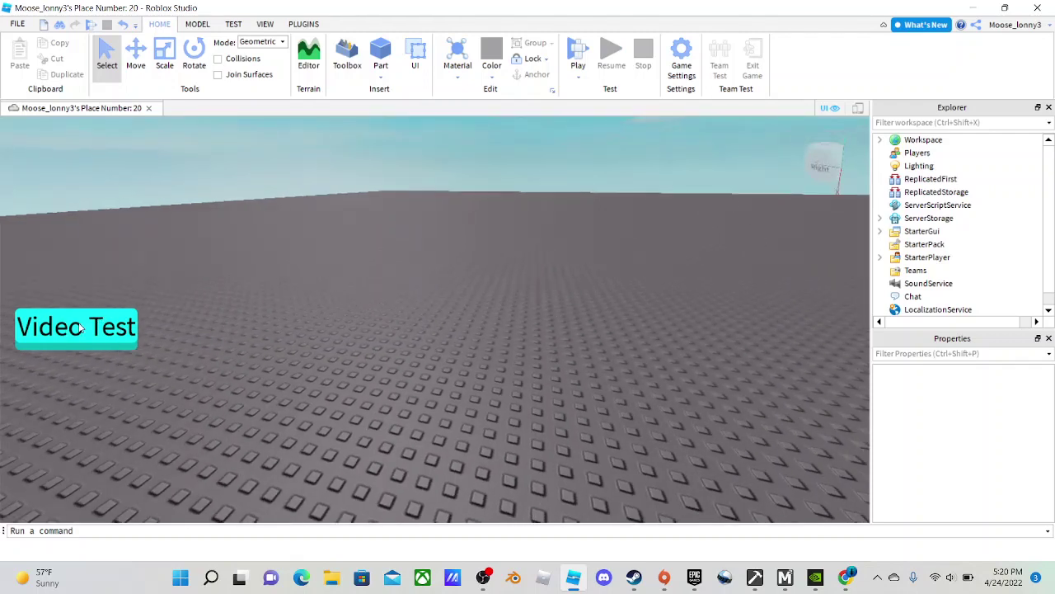
{"action": "right_click_drag", "start_coordinate": [314, 310], "coordinate": [13, 347]}
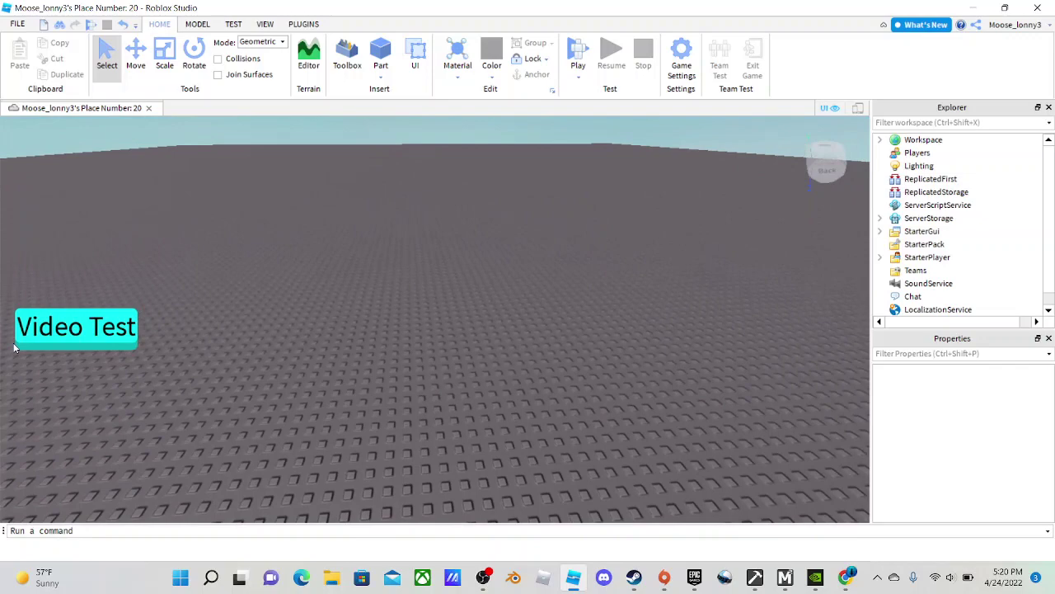
{"action": "right_click_drag", "start_coordinate": [198, 340], "coordinate": [105, 371]}
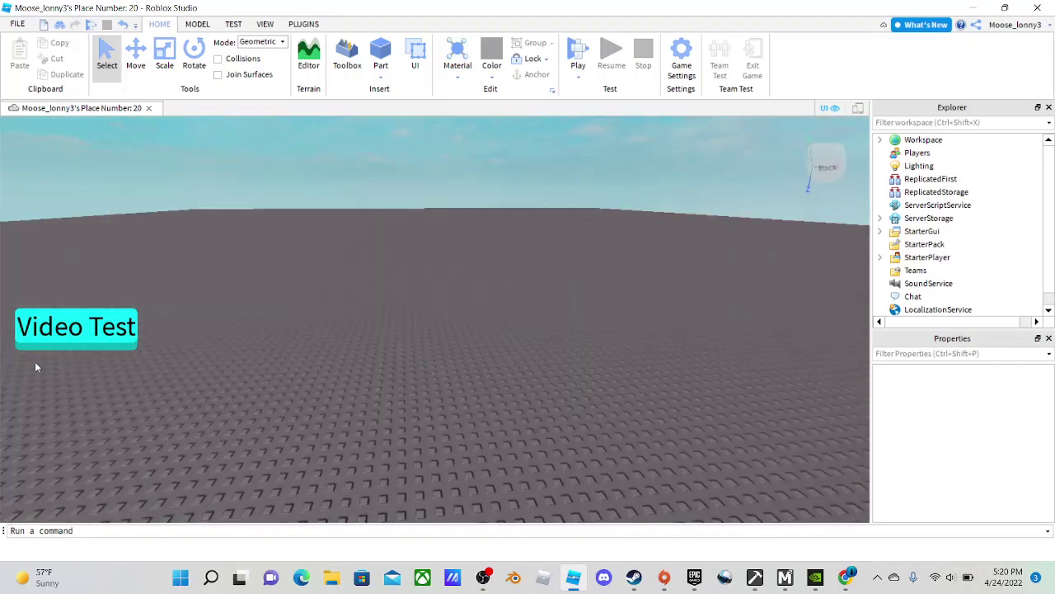
{"action": "right_click_drag", "start_coordinate": [213, 379], "coordinate": [164, 387]}
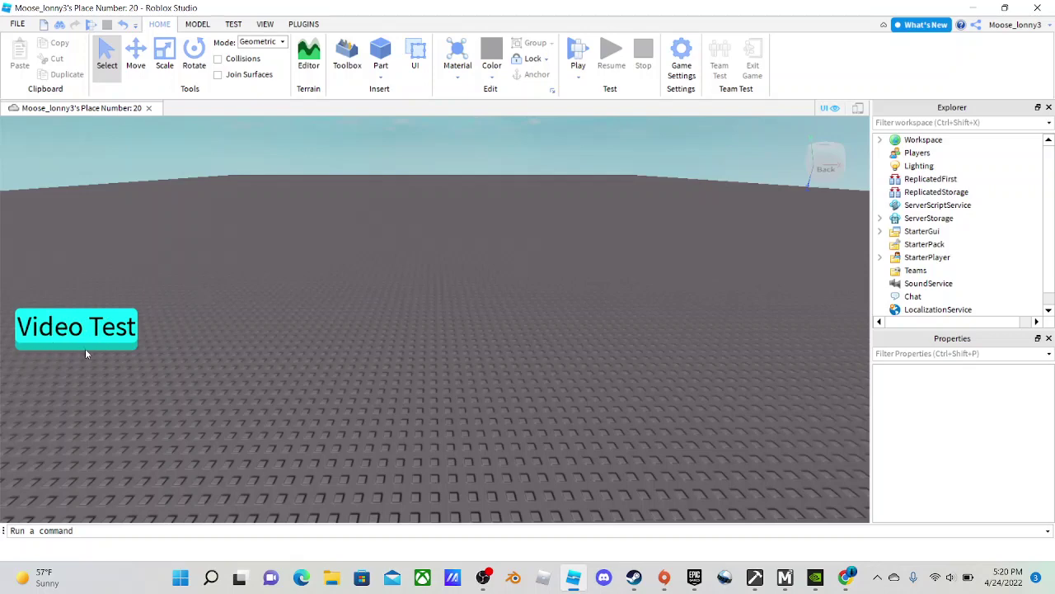
{"action": "right_click_drag", "start_coordinate": [262, 340], "coordinate": [138, 356]}
{"action": "right_click_drag", "start_coordinate": [242, 338], "coordinate": [442, 345]}
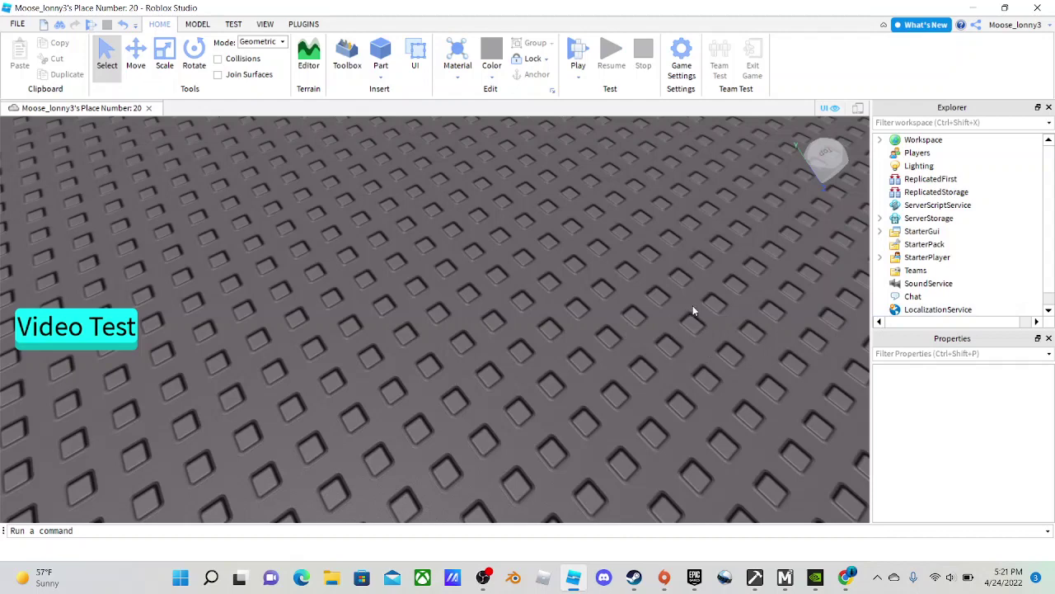
{"action": "right_click_drag", "start_coordinate": [692, 305], "coordinate": [681, 273]}
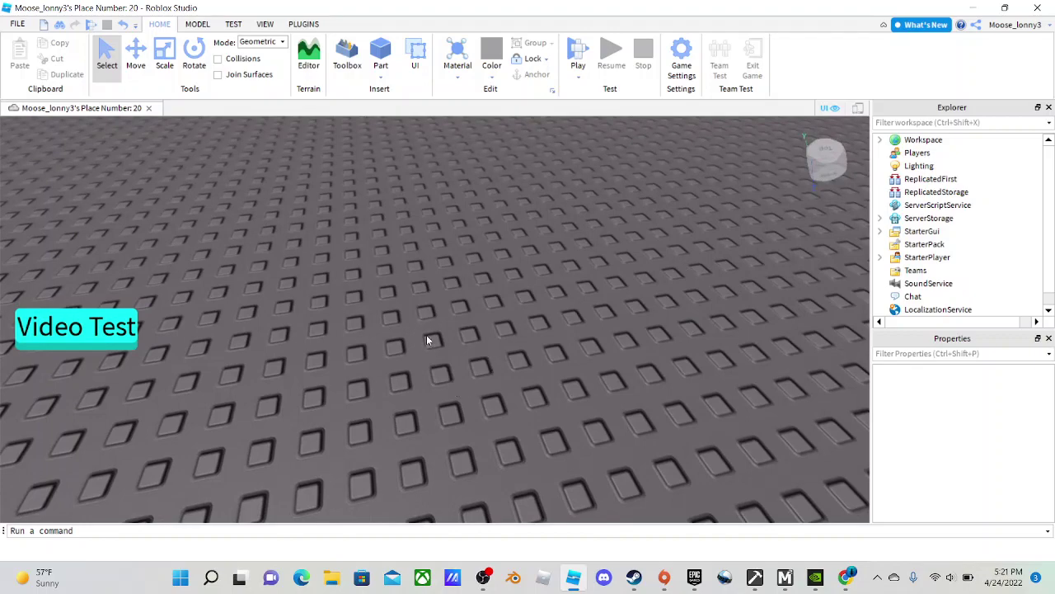
{"action": "right_click_drag", "start_coordinate": [426, 339], "coordinate": [396, 259]}
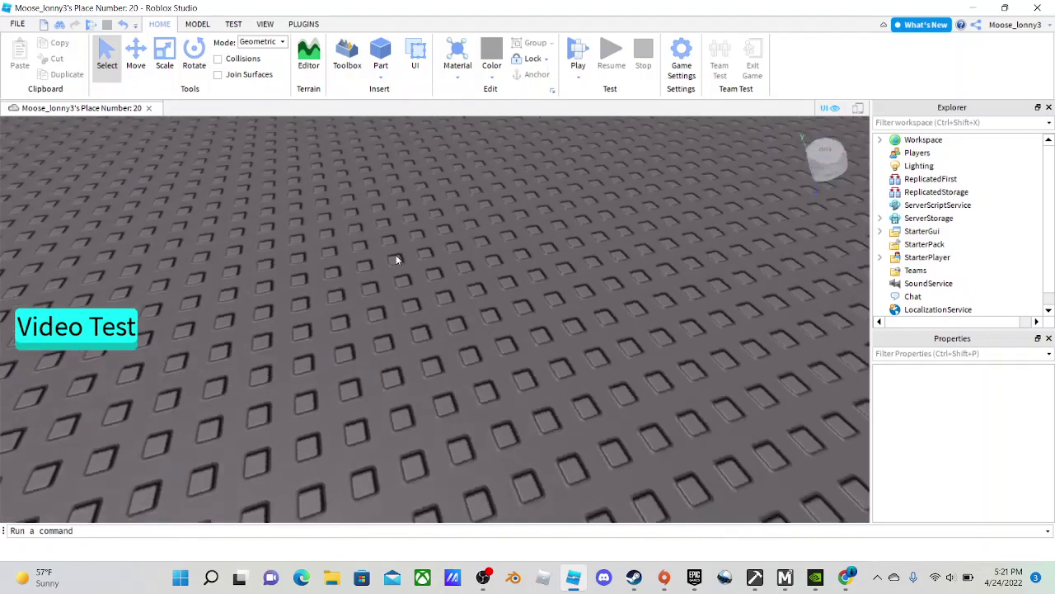